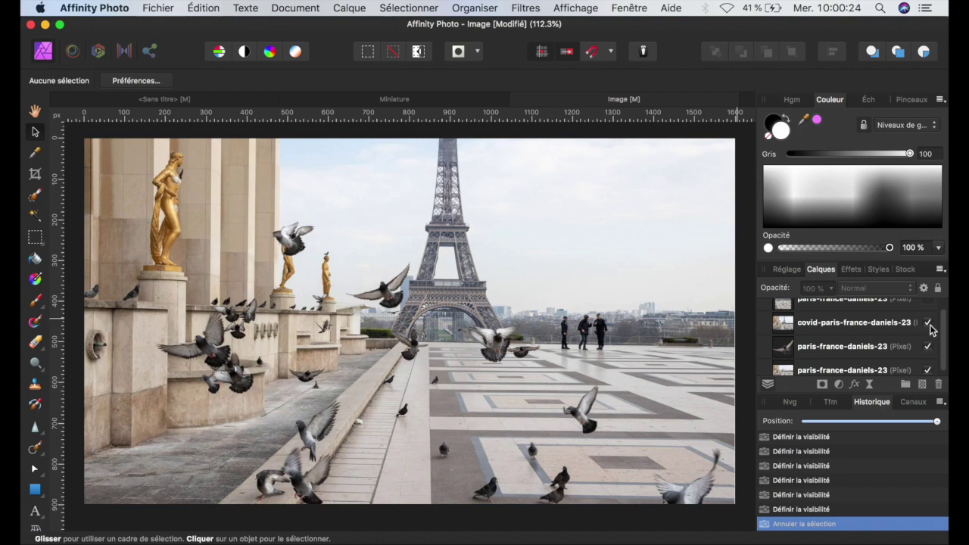
- Toggle the visibility of the original photo layer to compare it with the retouched version
click(929, 323)
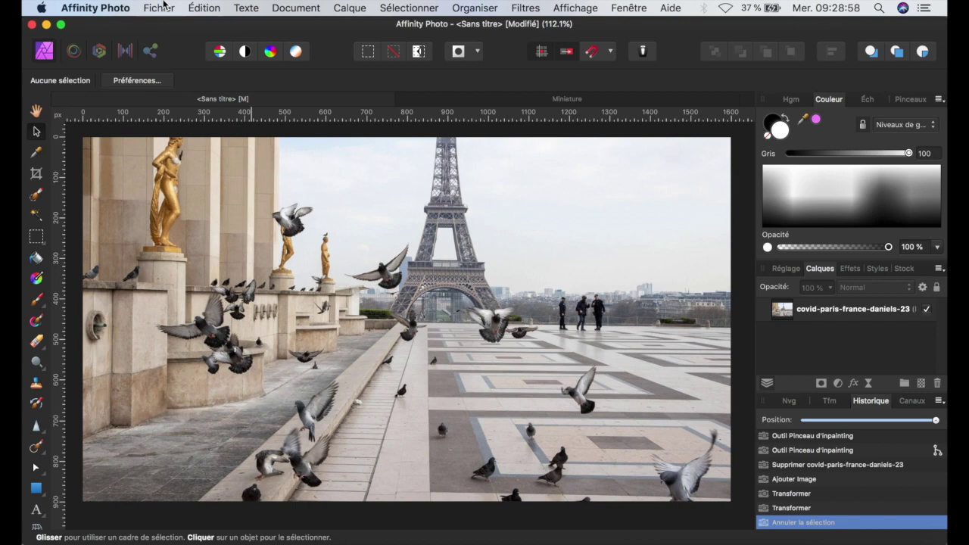
- Create a new document from the HD+ web preset, 1600 x 900 px at 72 DPI
click(159, 8)
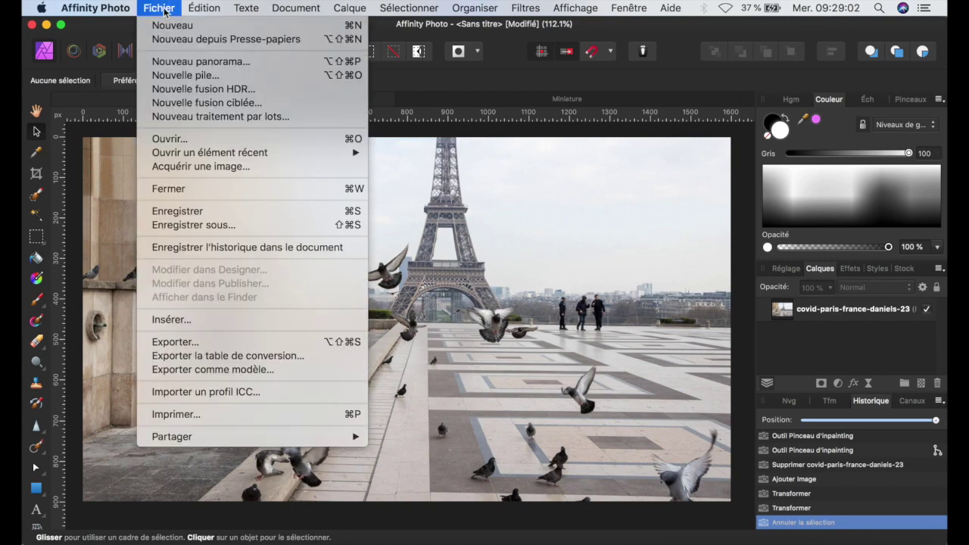
click(173, 25)
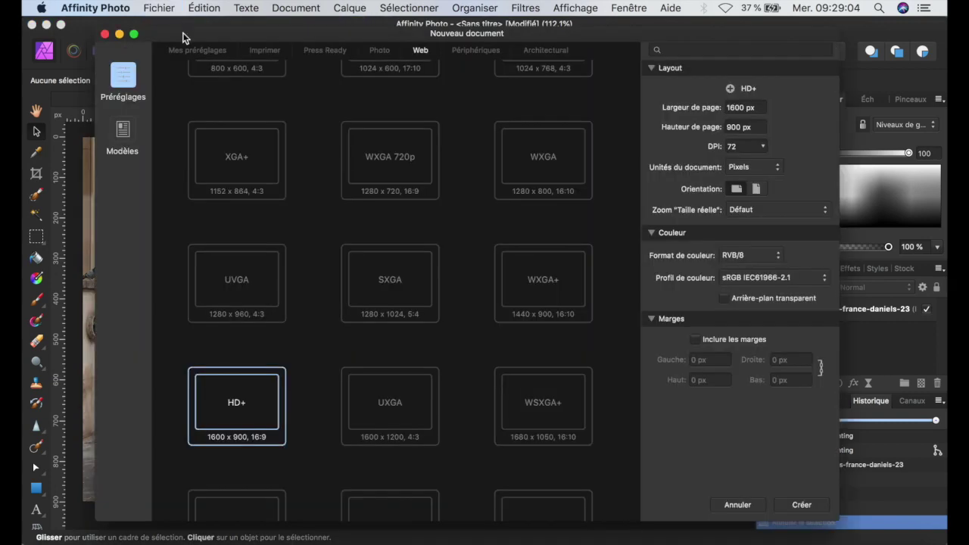
scroll(240, 399, down, 2)
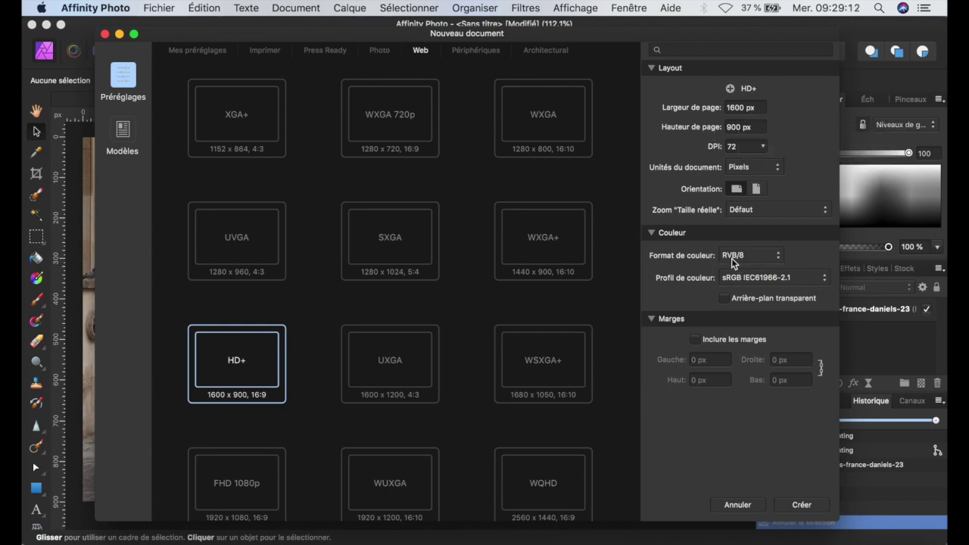
click(810, 505)
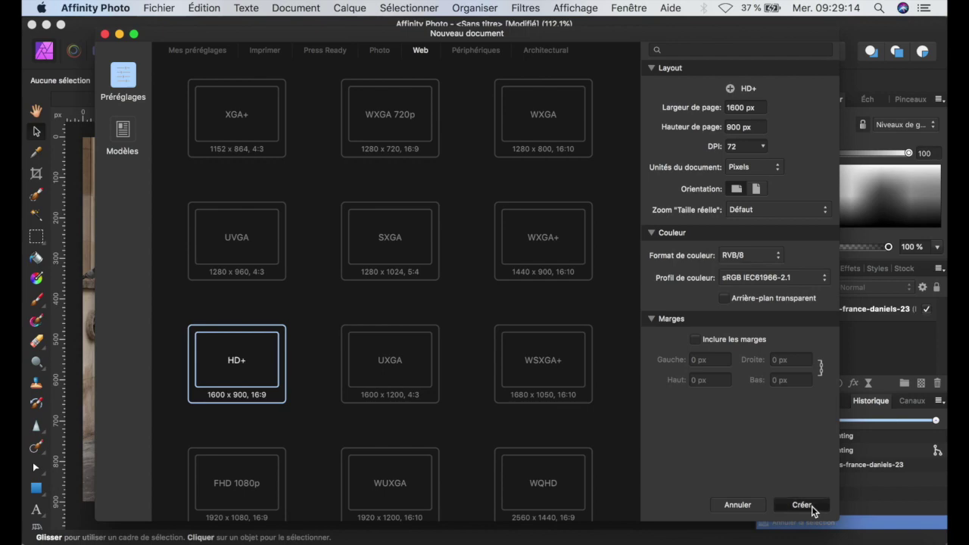
key(h)
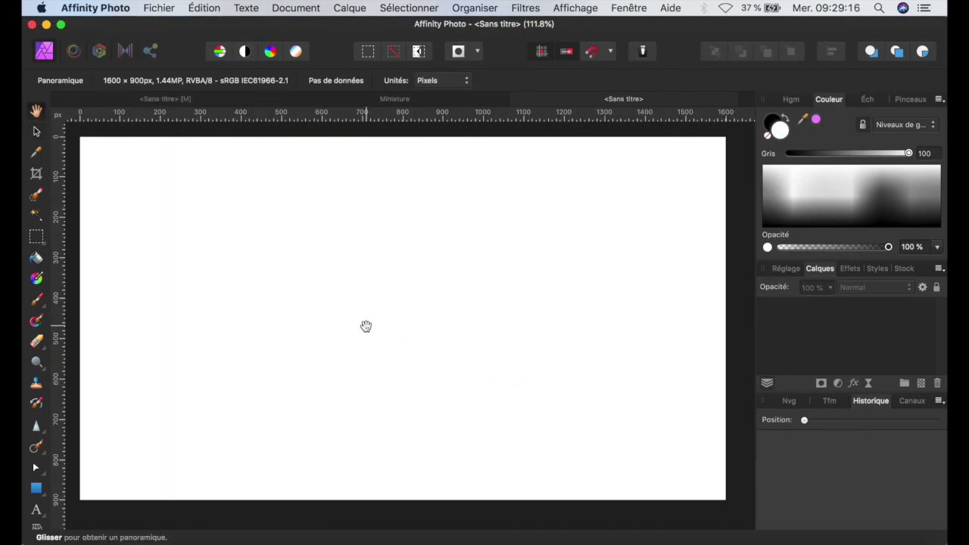
- Place the covid-paris-france JPG from the 3-Supprimer un objet folder into the blank document
click(55, 530)
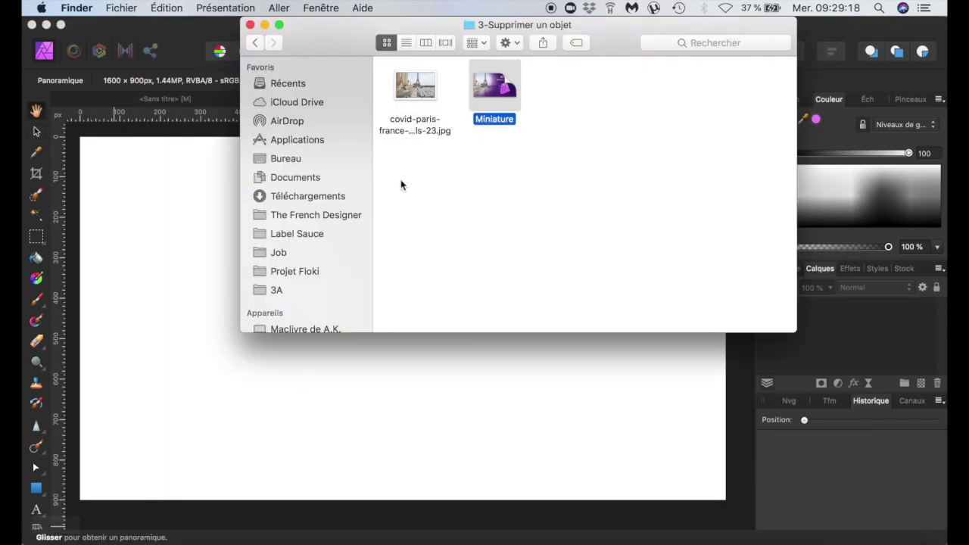
drag(415, 85, 148, 299)
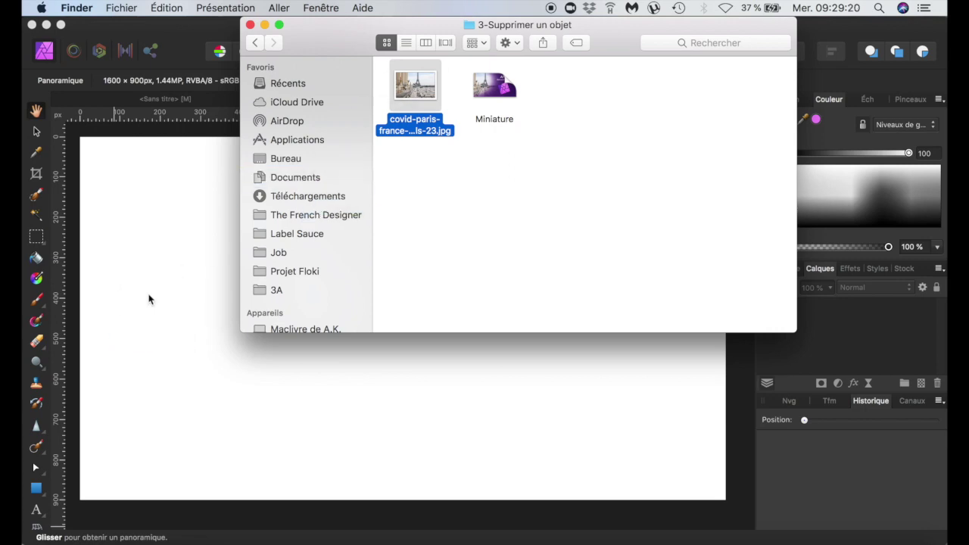
click(173, 302)
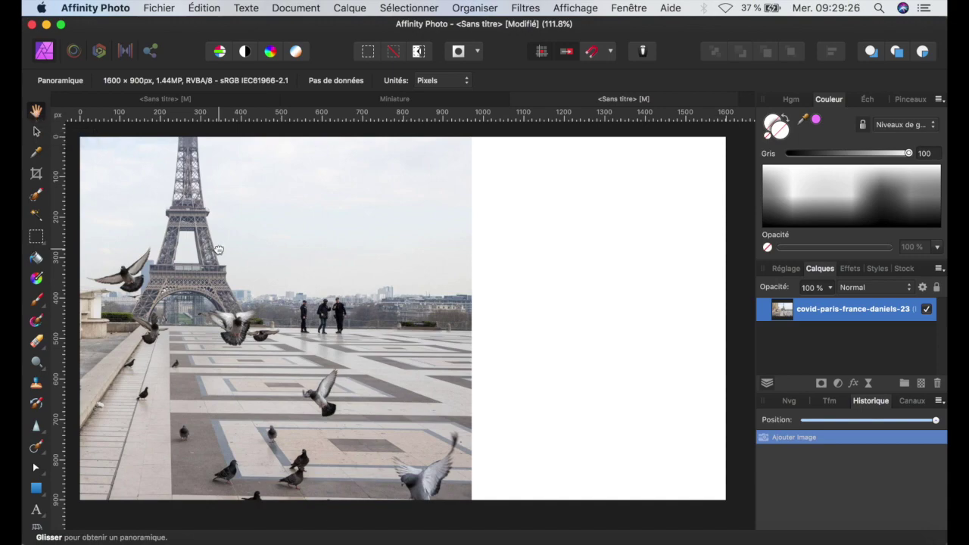
- Move the placed photo rightward until its right edge sits at about 1360 px on the canvas
scroll(217, 249, down, 1)
scroll(218, 248, up, 1)
scroll(218, 248, down, 2)
scroll(218, 249, up, 2)
scroll(218, 248, down, 1)
scroll(218, 248, down, 1)
scroll(218, 248, up, 2)
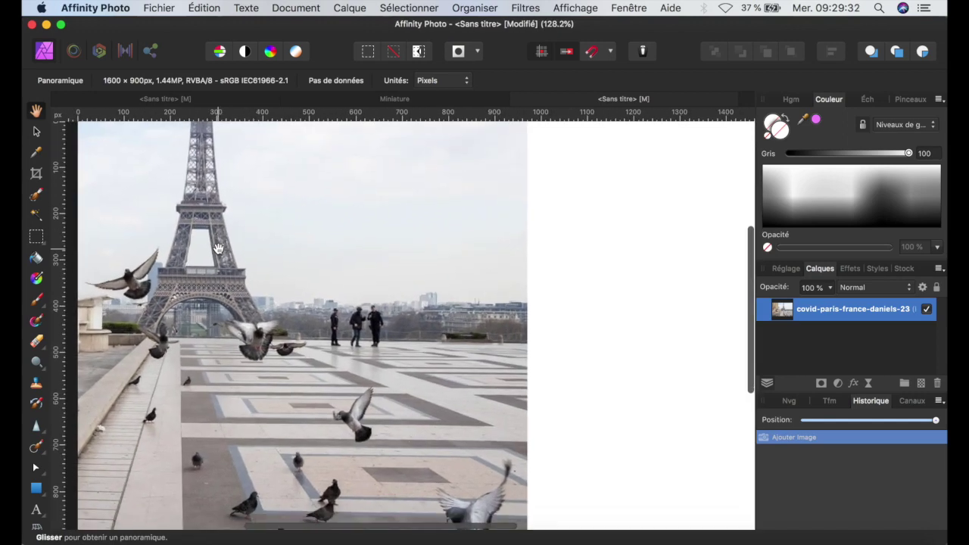
scroll(218, 248, down, 2)
click(37, 132)
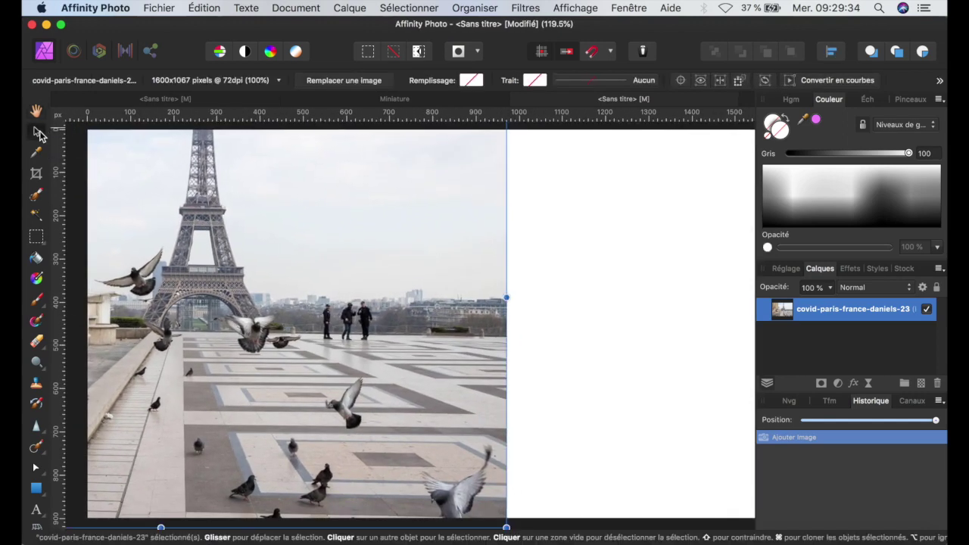
drag(507, 297, 674, 306)
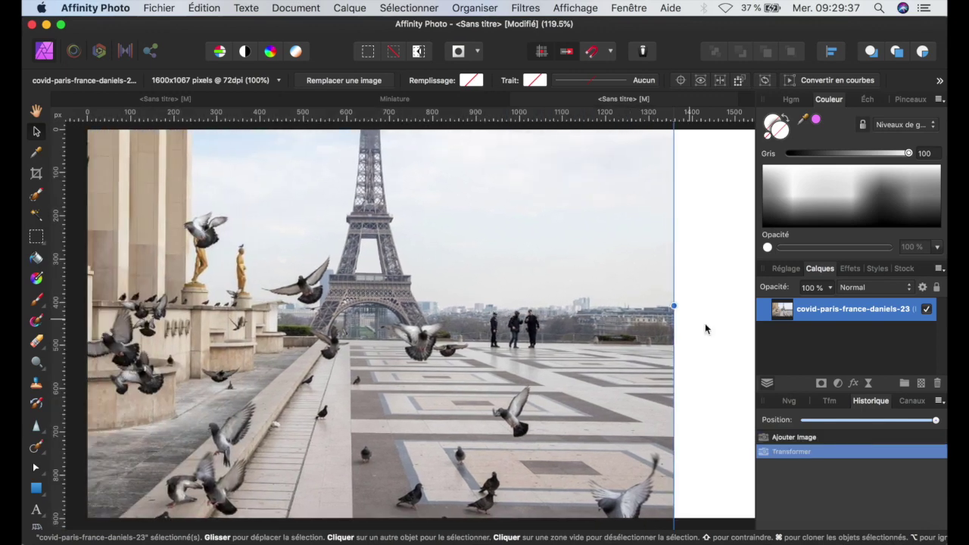
- Rename the photo's layer to paris-france-daniels-23
double_click(870, 309)
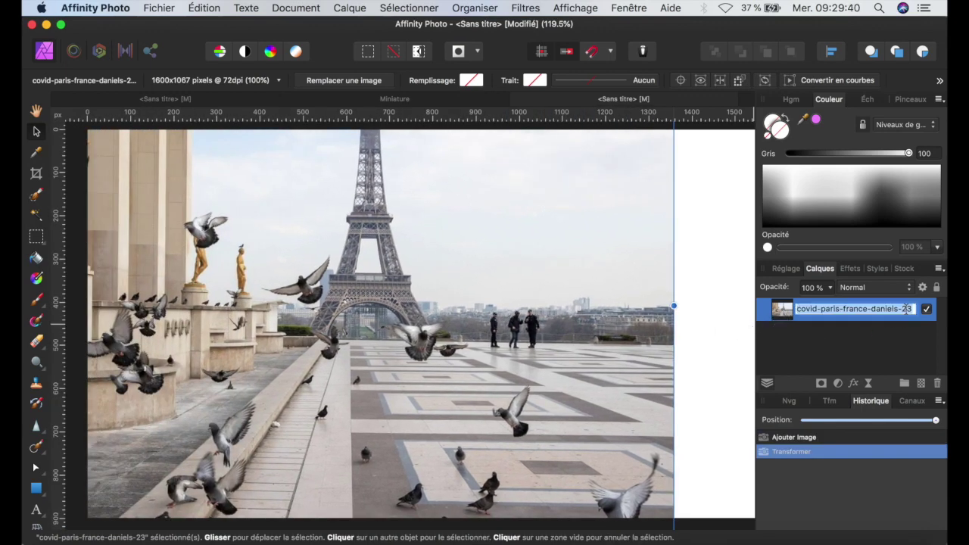
click(823, 308)
key(BackSpace)
key(BackSpace)
key(BackSpace)
key(BackSpace)
key(BackSpace)
key(BackSpace)
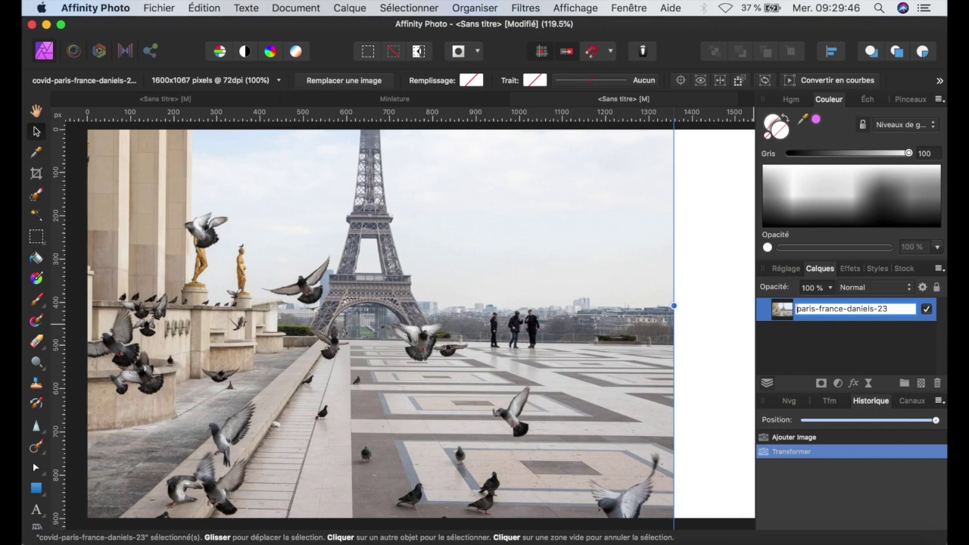
key(Return)
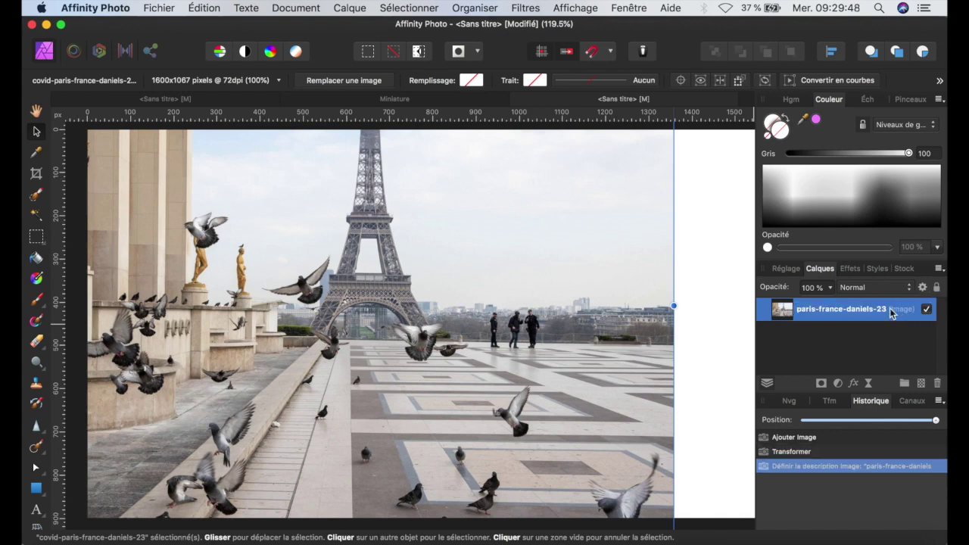
- Reposition the photo so it covers the whole 1600 x 900 px canvas
scroll(573, 265, down, 3)
drag(526, 265, 616, 263)
scroll(417, 307, down, 3)
click(152, 351)
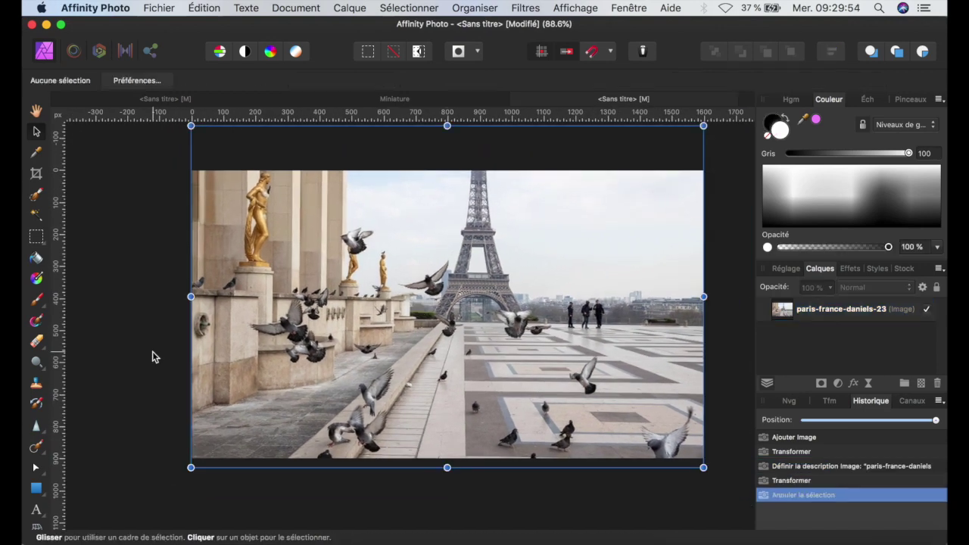
click(469, 264)
drag(468, 264, 468, 274)
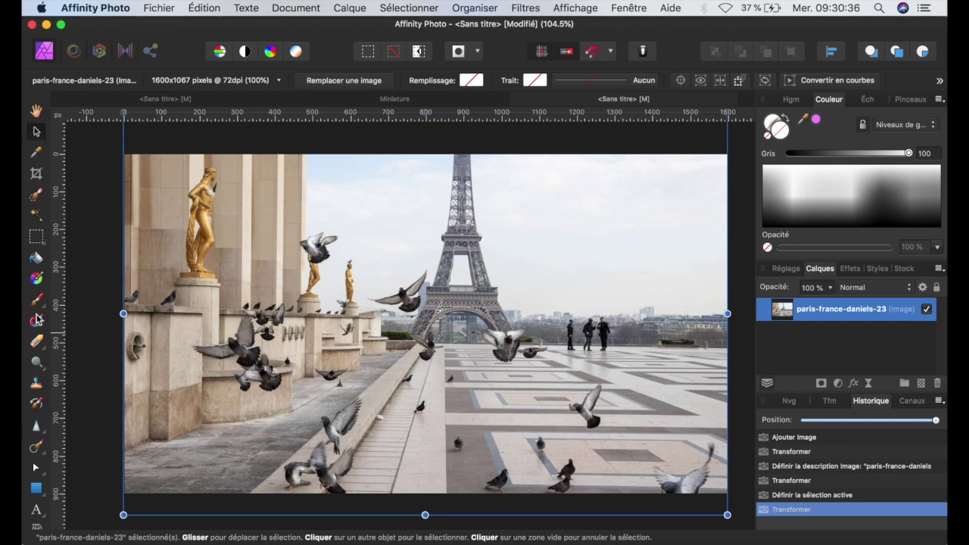
- Activate the Inpainting Brush tool from the group of retouching tools
click(45, 458)
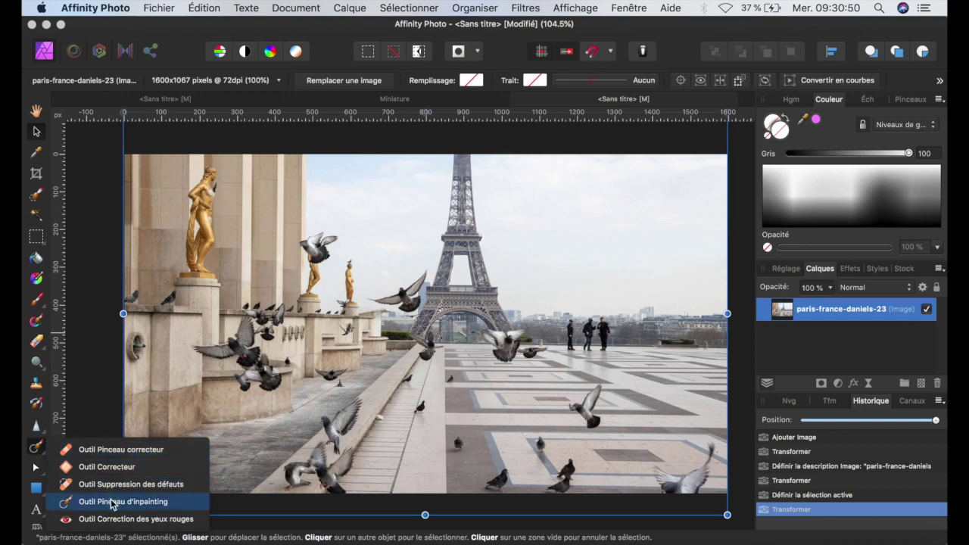
click(119, 451)
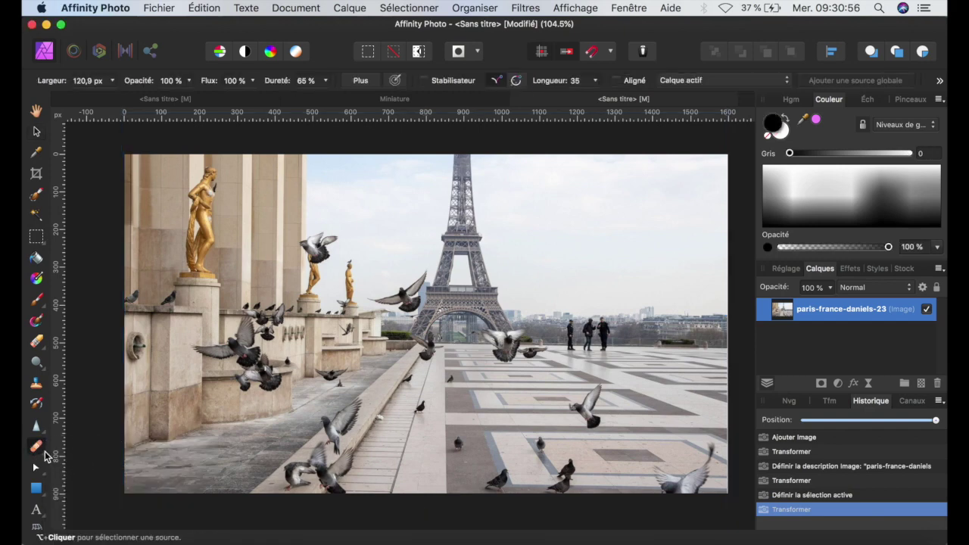
click(45, 455)
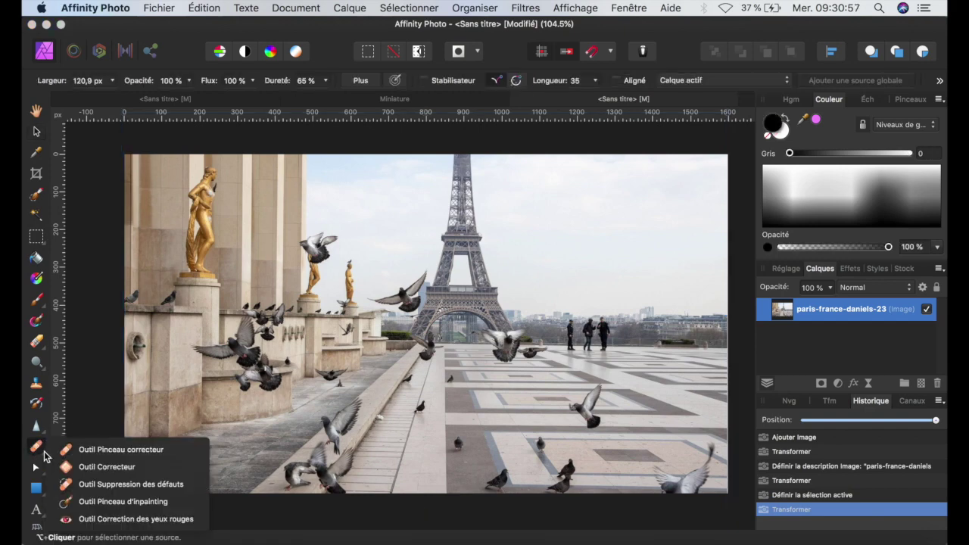
click(104, 504)
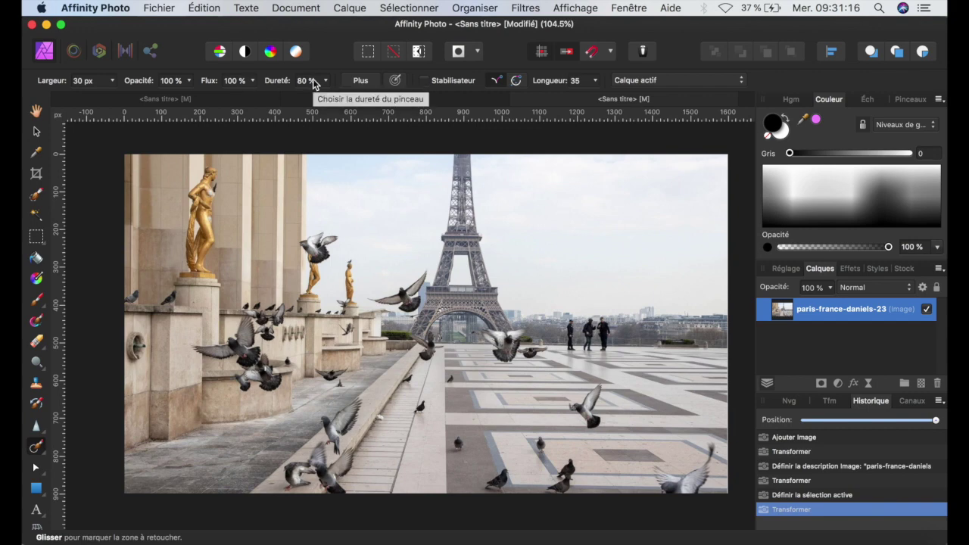
- Set the inpainting brush to a width of 28 px and an opacity of 59%
click(113, 85)
drag(90, 95, 148, 95)
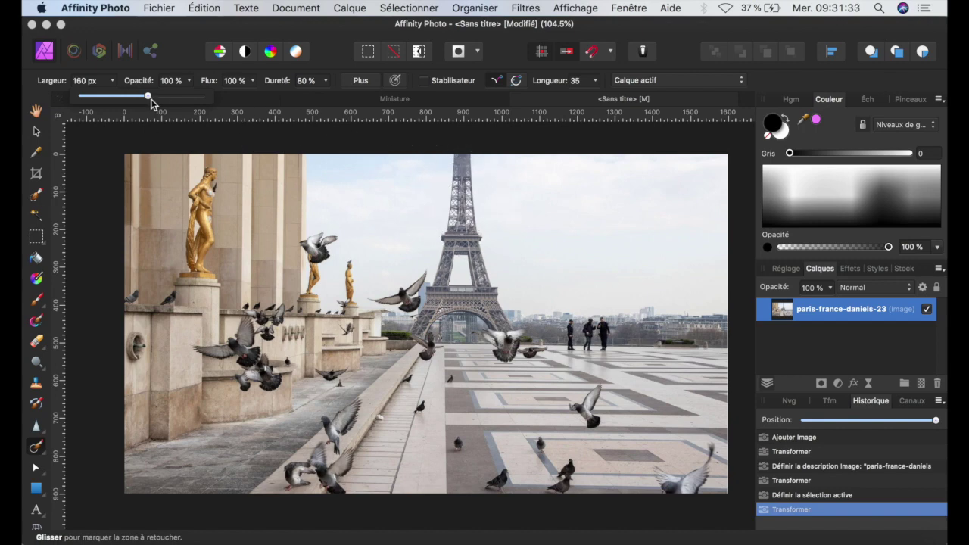
drag(149, 99, 109, 98)
click(190, 81)
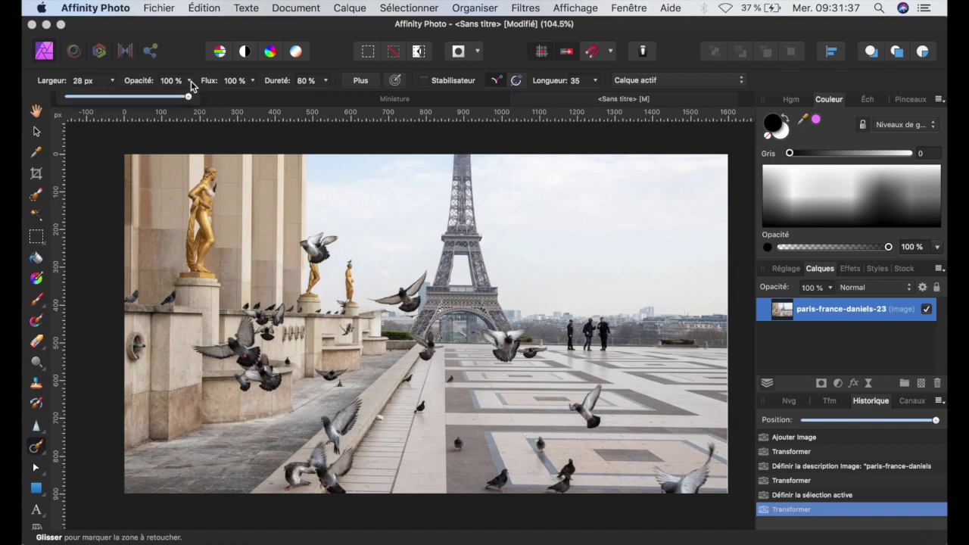
drag(189, 99, 139, 100)
- Try inpainting over the upper part of the Eiffel Tower at reduced opacity and undo the stroke
mouse_move(458, 161)
mouse_down()
mouse_move(454, 190)
mouse_move(468, 206)
mouse_up()
drag(449, 239, 460, 233)
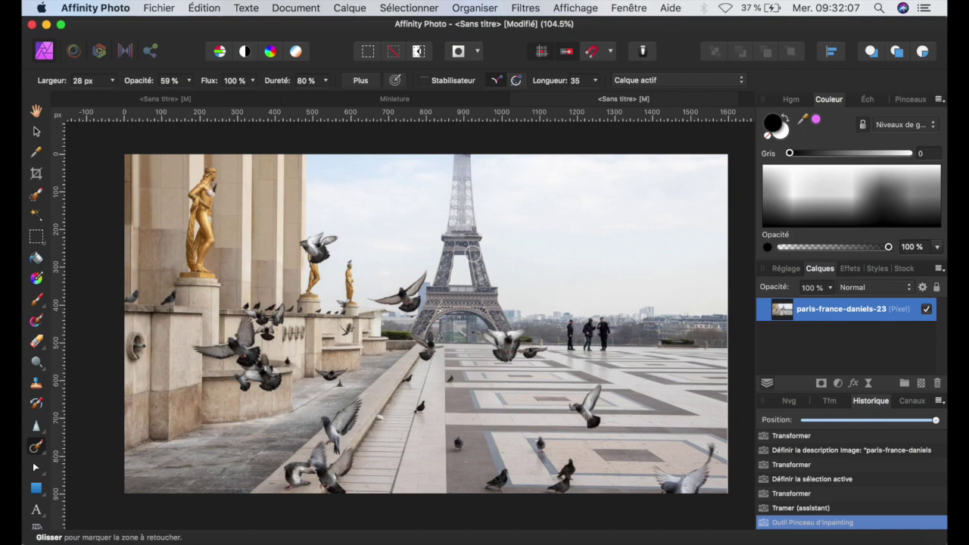
key(super+z)
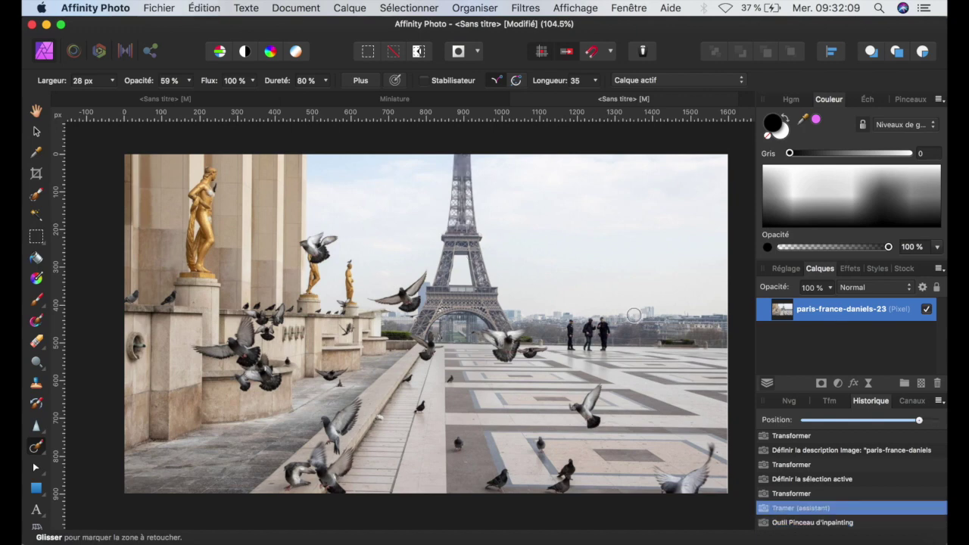
- Set both the opacity and the flow of the inpainting brush to 100%
mouse_move(188, 80)
mouse_down()
mouse_move(252, 83)
mouse_move(175, 95)
mouse_up()
key(super+shift+z)
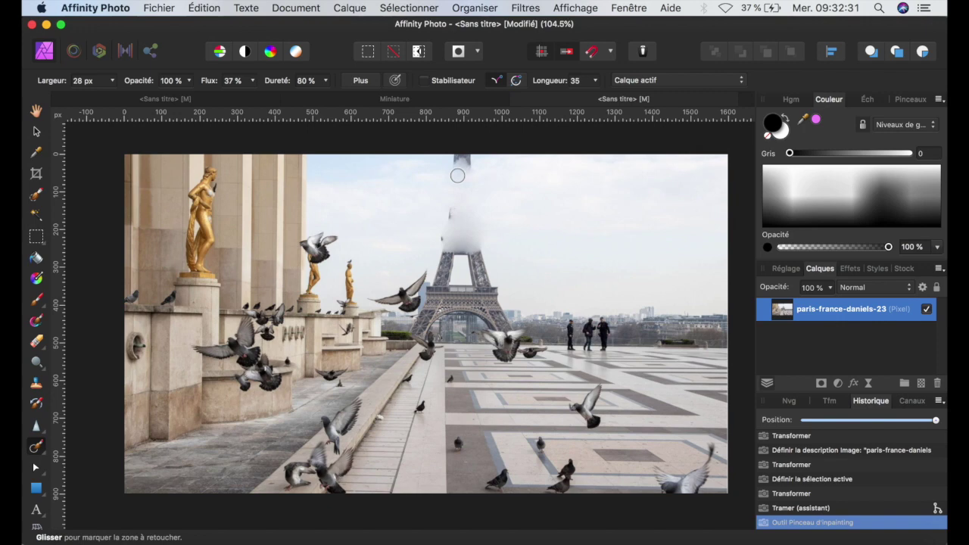
click(252, 81)
drag(252, 96, 334, 96)
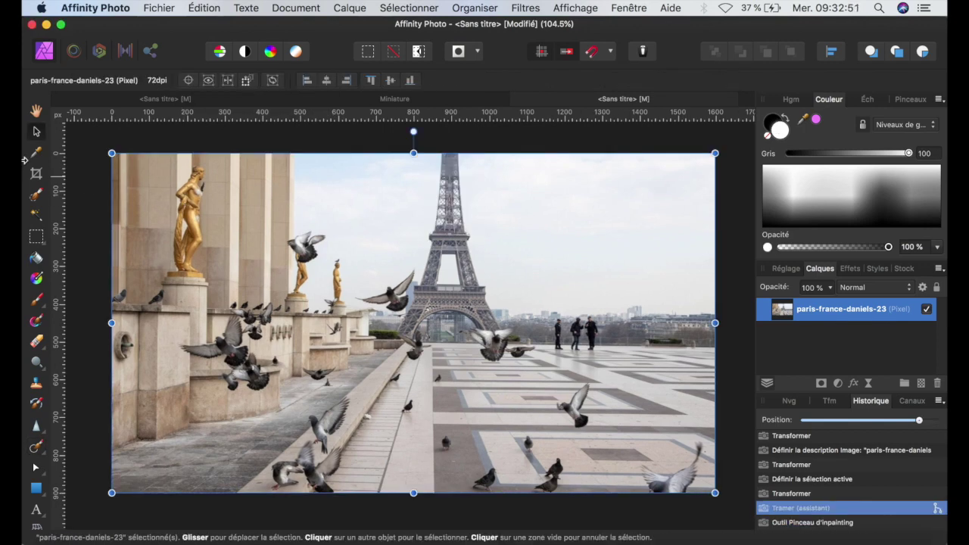
- Reactivate the Inpainting Brush and set its width to 30 px
click(37, 447)
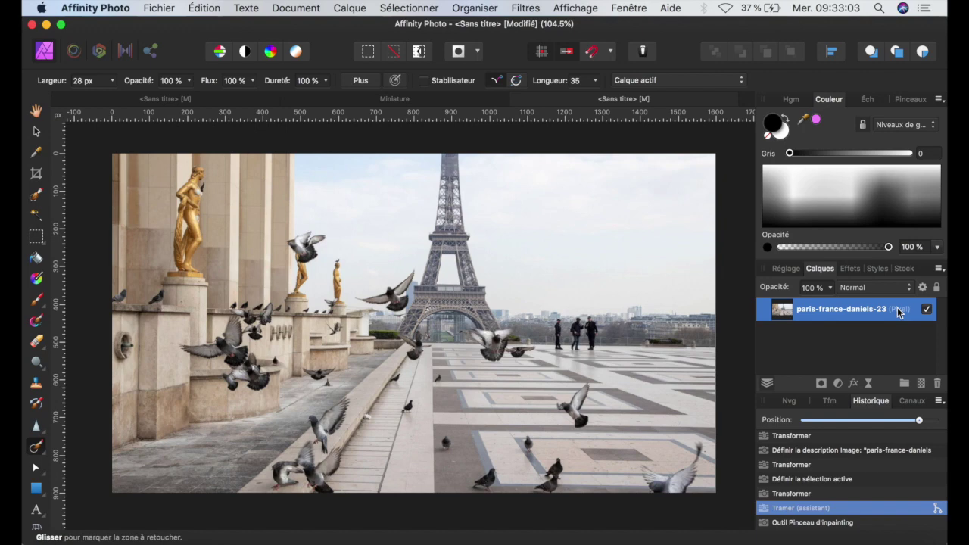
click(111, 82)
text(30)
key(Return)
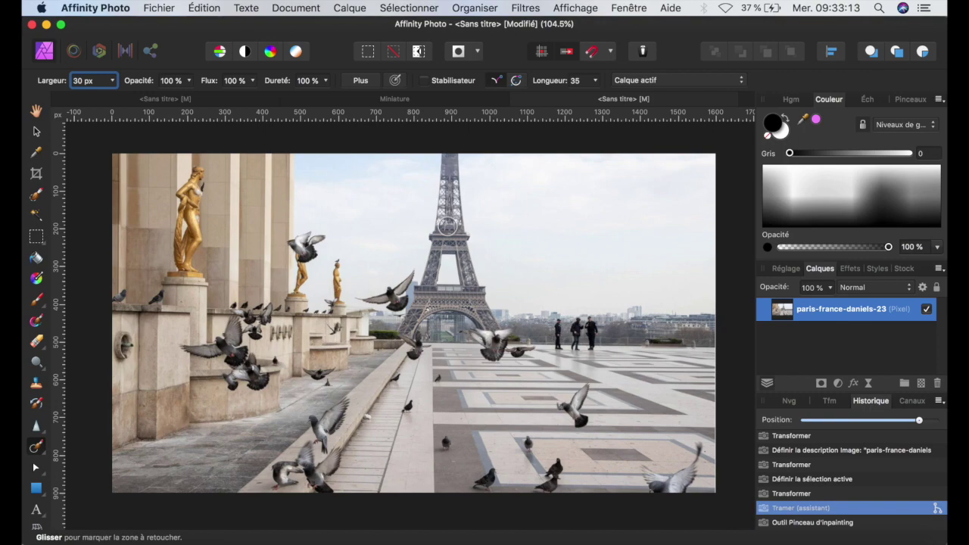
- Inpaint the small pigeon standing on the grey paving just left of the large blue-bordered rectangle
scroll(454, 218, up, 3)
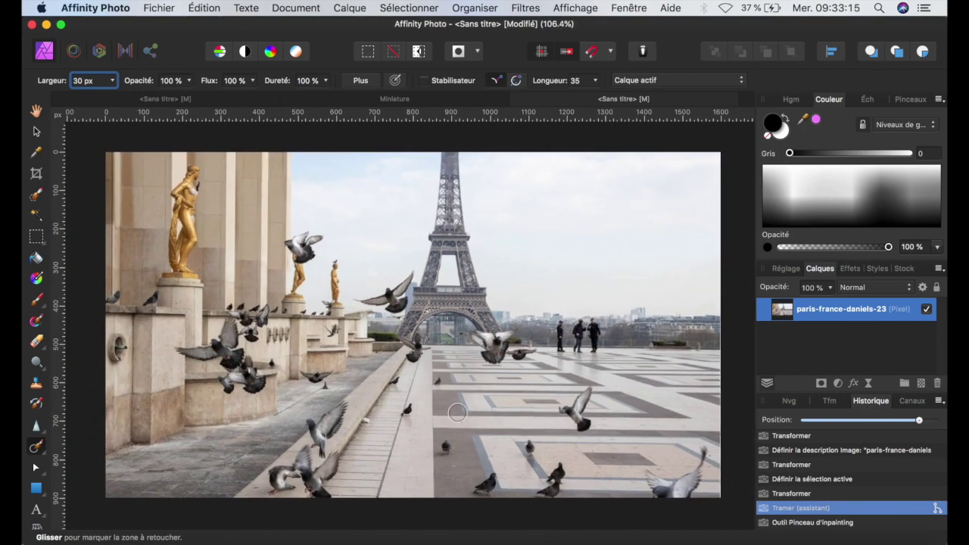
scroll(449, 438, up, 5)
scroll(450, 438, down, 2)
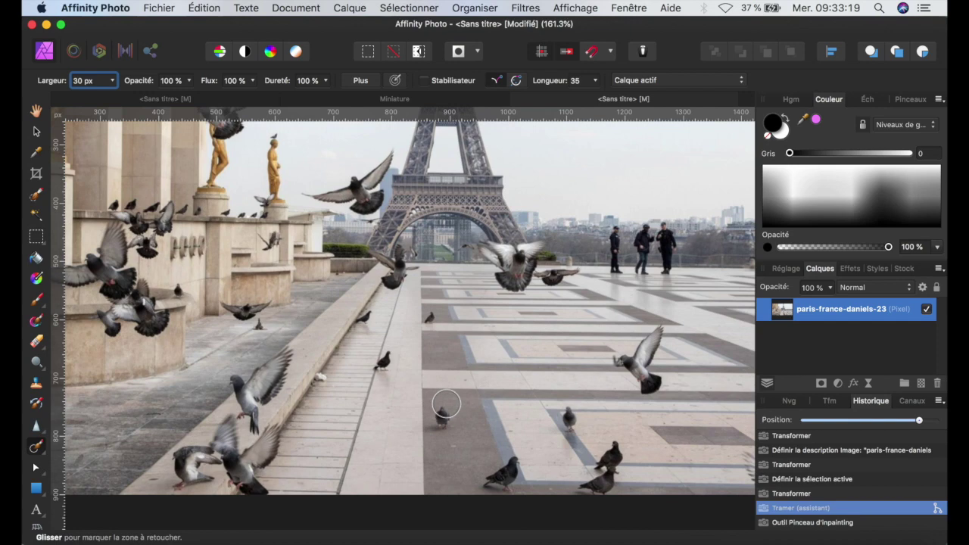
drag(443, 409, 444, 414)
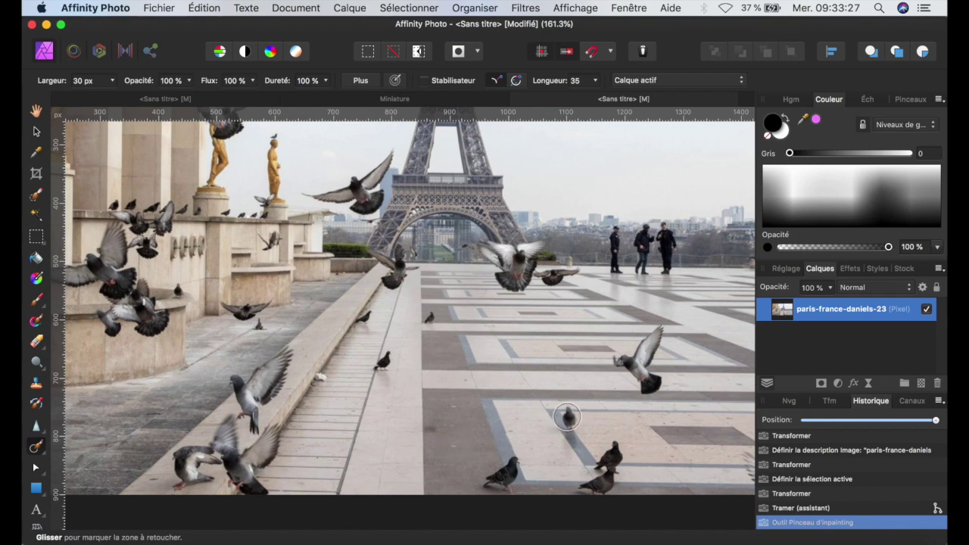
- Inpaint the pigeon at the lower-left corner of the large blue-bordered rectangle on the plaza
scroll(492, 463, down, 3)
click(489, 431)
drag(488, 431, 511, 429)
- Inpaint the small pigeon on the inner blue line of the plaza, undo that stroke and inpaint it again at closer range
drag(566, 378, 567, 377)
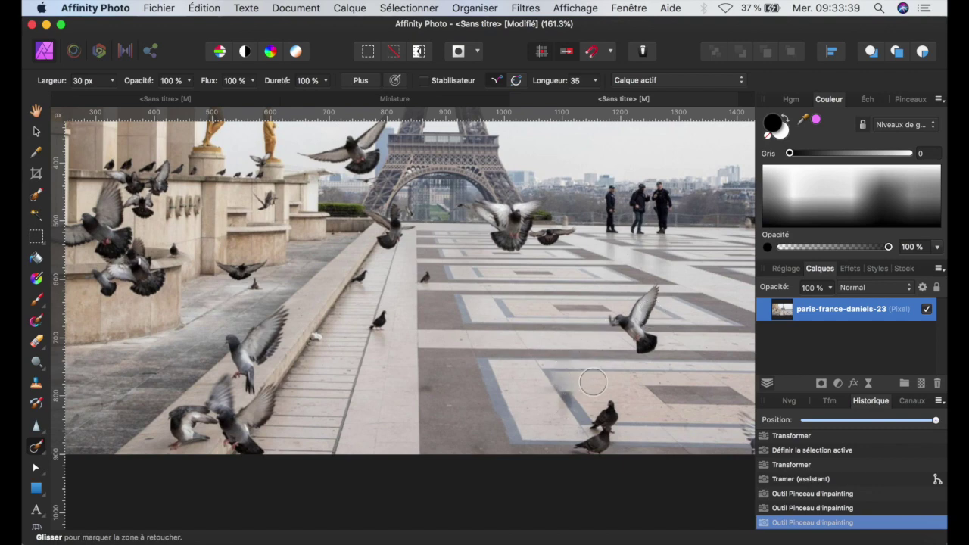
key(super+z)
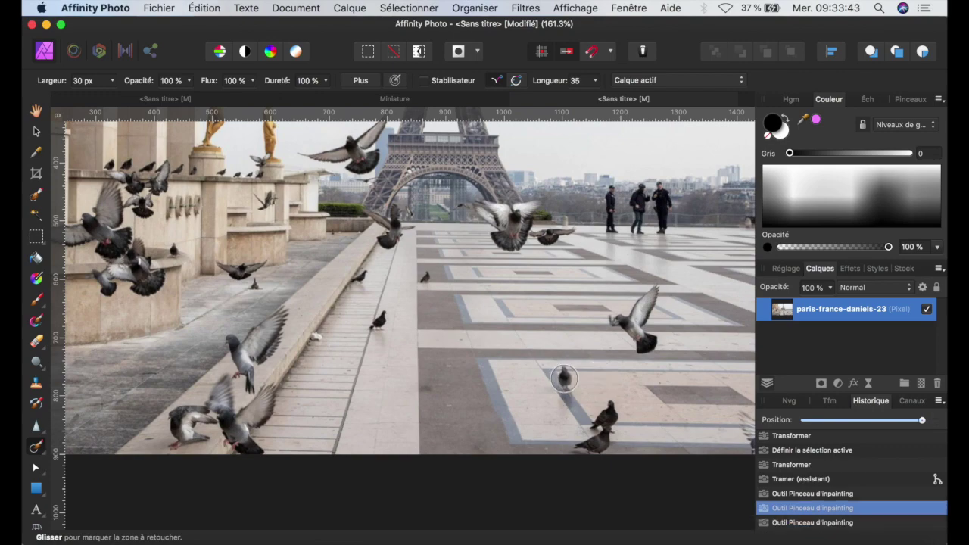
scroll(560, 376, up, 3)
drag(561, 376, 567, 383)
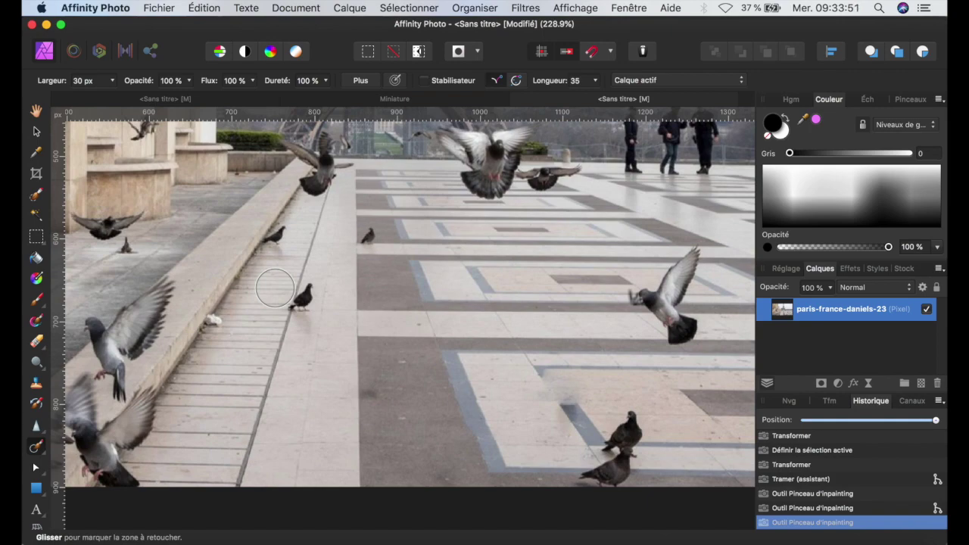
- Undo the last inpaint stroke, set the brush width to 10 px and inpaint the pigeon on the inner blue line along with its smudged remnants
key(super+z)
click(90, 80)
text(10)
key(Return)
scroll(551, 353, up, 3)
scroll(551, 357, down, 1)
scroll(544, 353, right, 1)
drag(527, 339, 525, 342)
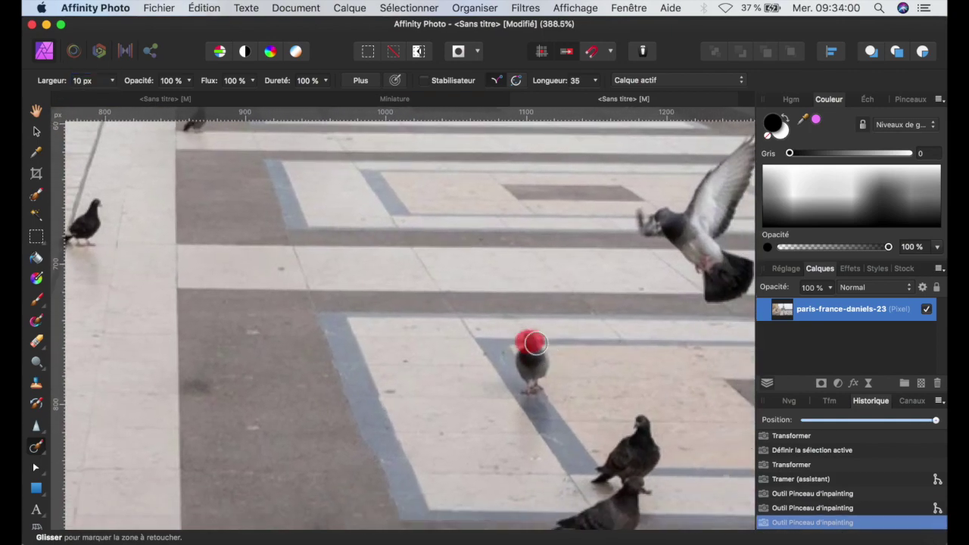
drag(527, 362, 539, 392)
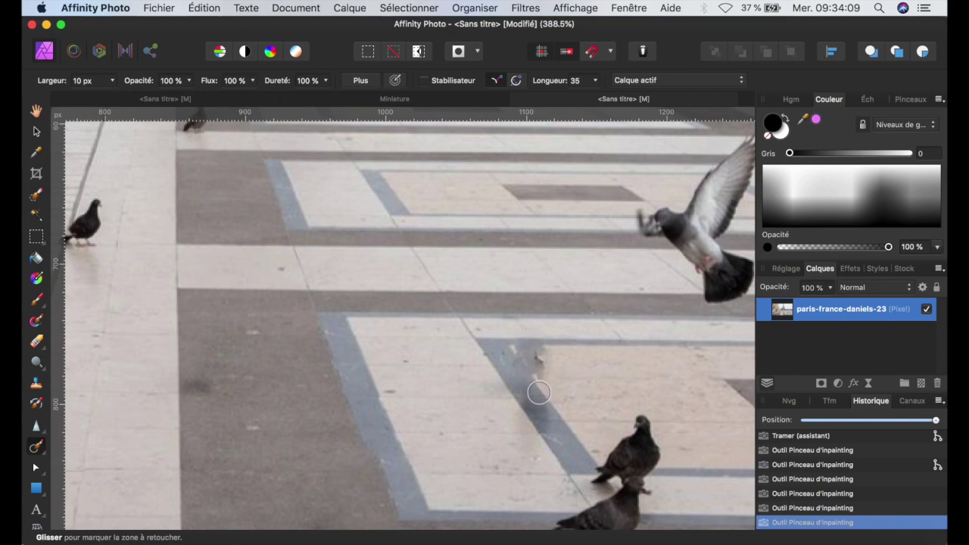
drag(532, 359, 542, 369)
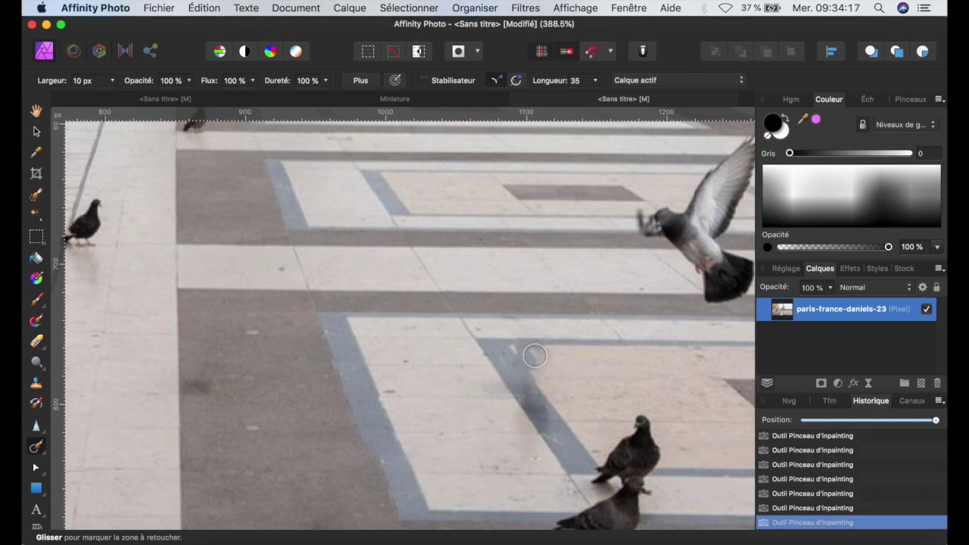
drag(548, 368, 536, 359)
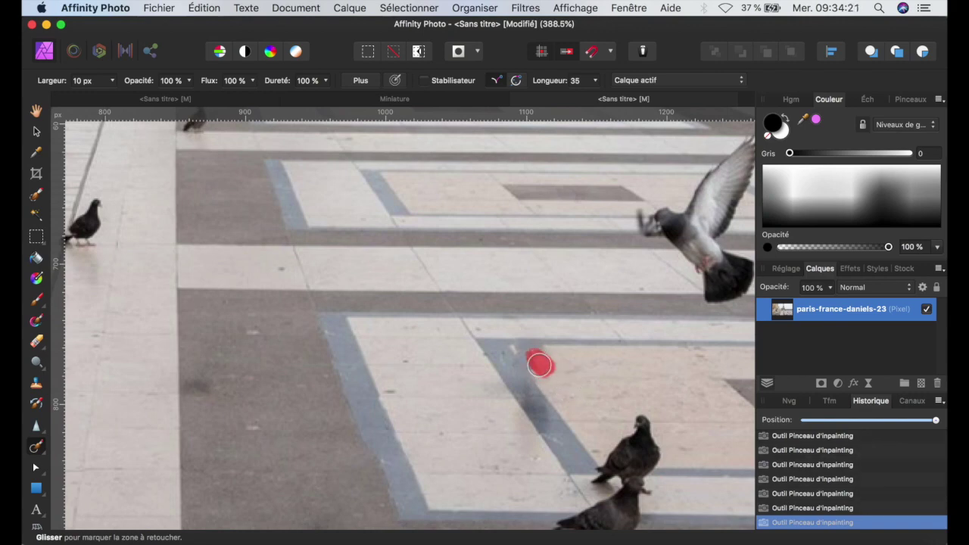
- Inpaint the upper of the two dark pigeons near the lower corner of the large blue-bordered rectangle
scroll(587, 402, down, 4)
scroll(587, 402, right, 5)
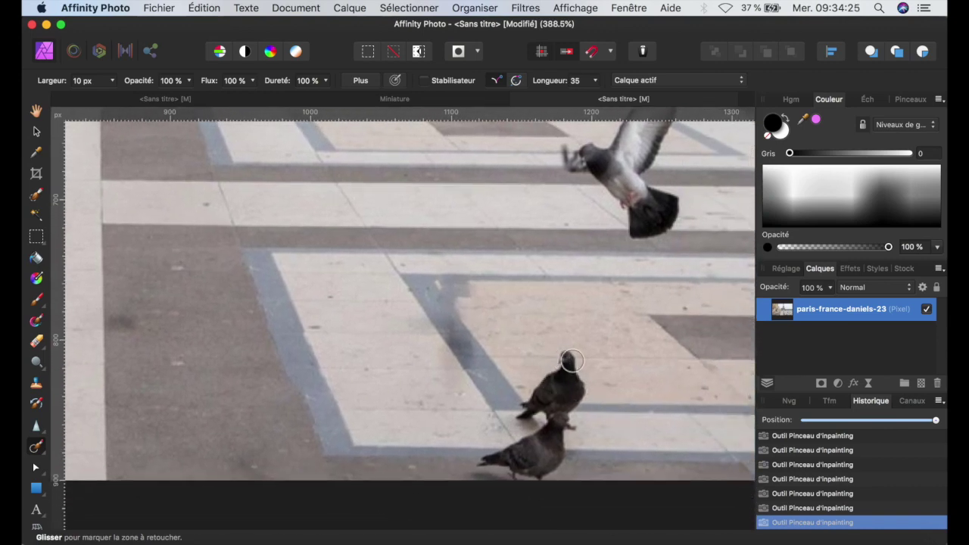
mouse_move(568, 384)
mouse_down()
mouse_move(544, 381)
mouse_move(607, 378)
mouse_move(561, 351)
mouse_move(577, 347)
mouse_move(531, 371)
mouse_up()
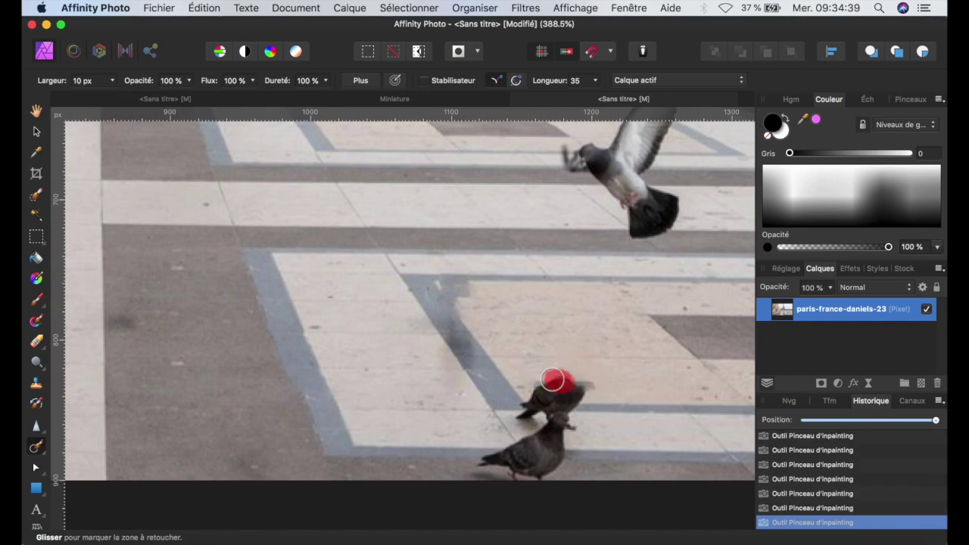
mouse_move(585, 387)
mouse_down()
mouse_move(538, 389)
mouse_move(525, 408)
mouse_move(554, 393)
mouse_move(553, 413)
mouse_move(581, 399)
mouse_move(529, 404)
mouse_up()
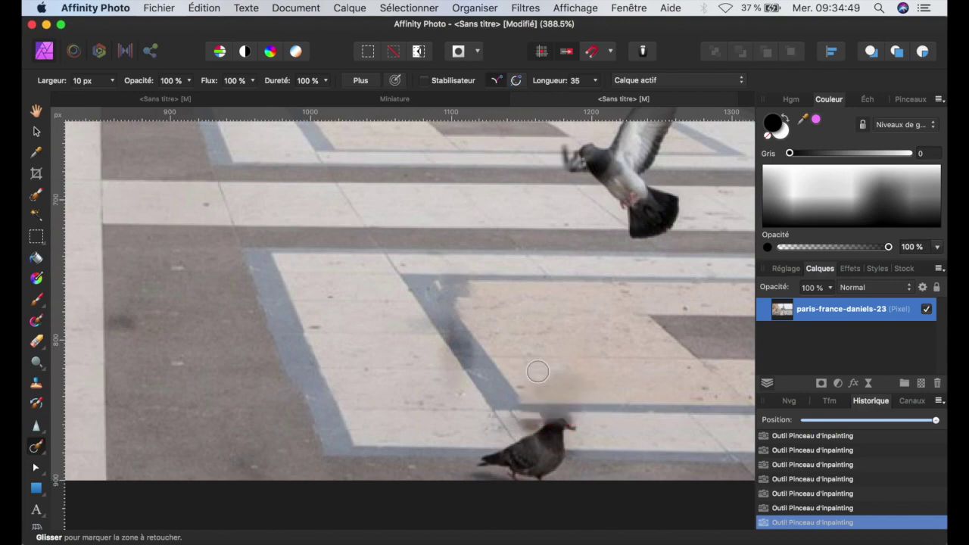
- Inpaint the remaining dark pigeon at the photo's bottom edge and the smudge above it
scroll(537, 371, down, 5)
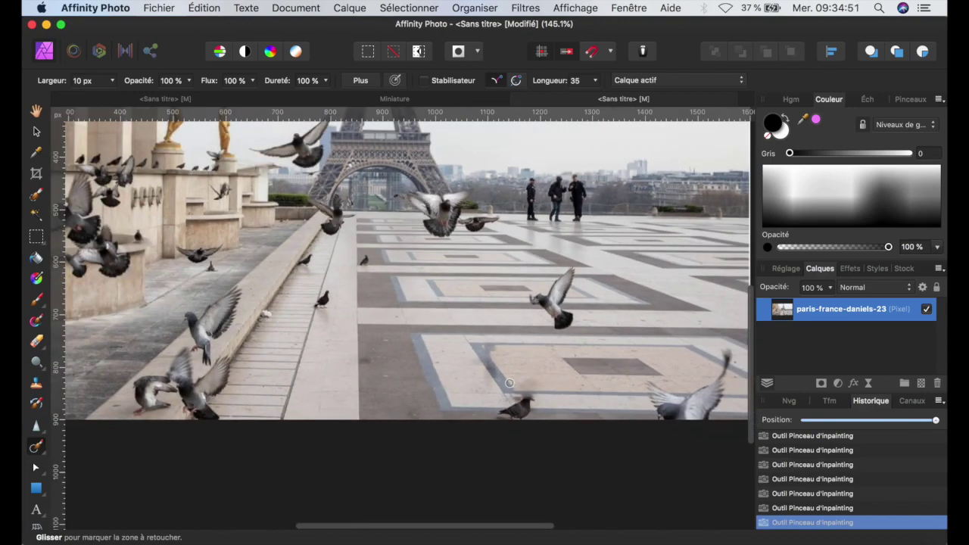
scroll(509, 383, up, 5)
mouse_move(535, 376)
mouse_down()
mouse_move(546, 376)
mouse_move(524, 386)
mouse_move(518, 370)
mouse_move(526, 372)
mouse_up()
scroll(557, 424, down, 1)
drag(556, 424, 538, 422)
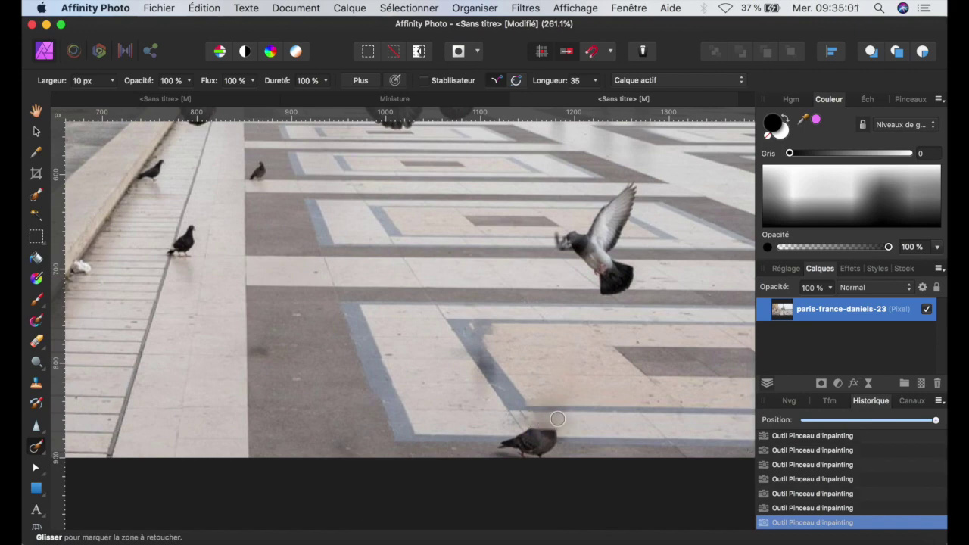
mouse_move(515, 448)
mouse_down()
mouse_move(559, 447)
mouse_move(506, 452)
mouse_move(562, 454)
mouse_move(559, 439)
mouse_move(500, 442)
mouse_move(583, 427)
mouse_move(518, 421)
mouse_up()
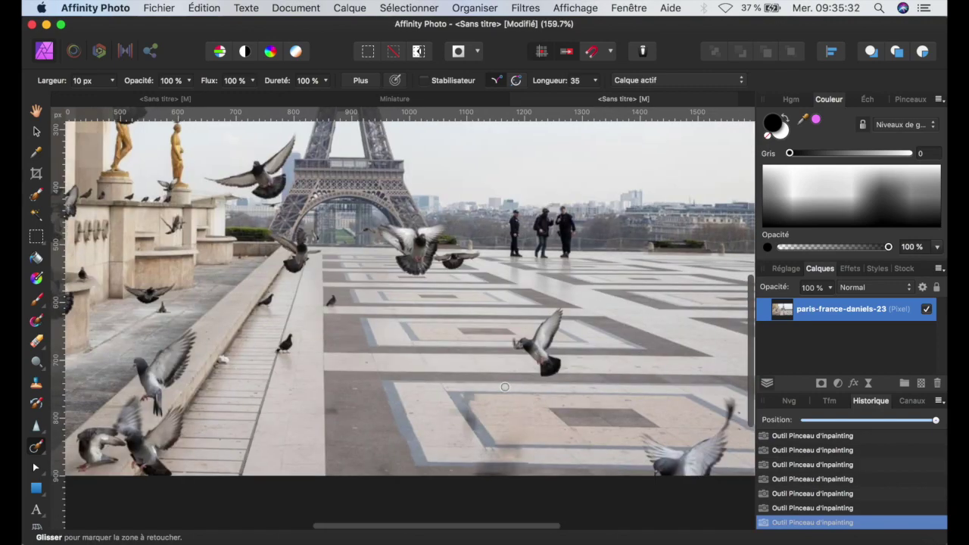
- Inpaint the large pigeon with raised wings in the lower-right corner of the photo
scroll(504, 387, down, 5)
scroll(505, 387, up, 2)
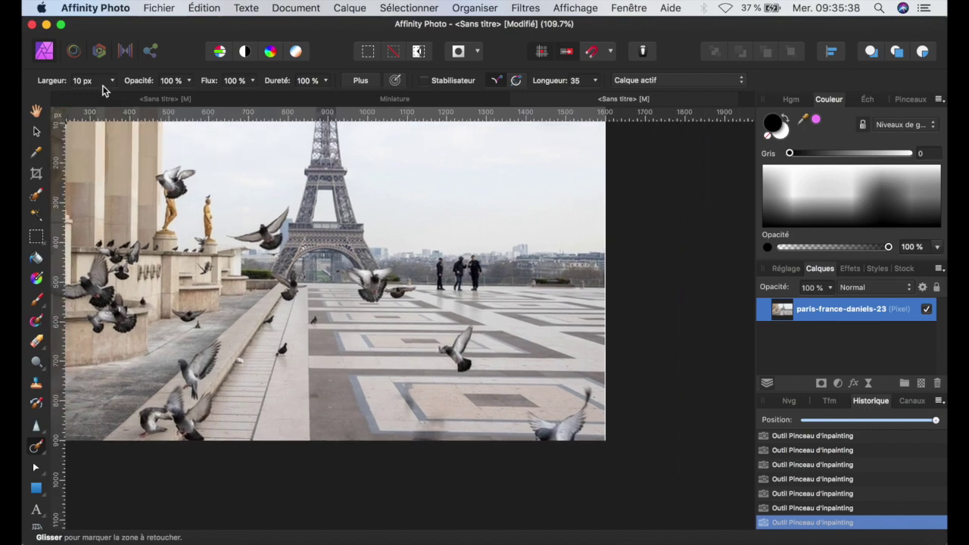
drag(587, 390, 530, 418)
drag(592, 413, 533, 426)
- Set the brush width to 50 px and inpaint the small dark pigeons standing on the pale walkway and its edge
text(5)
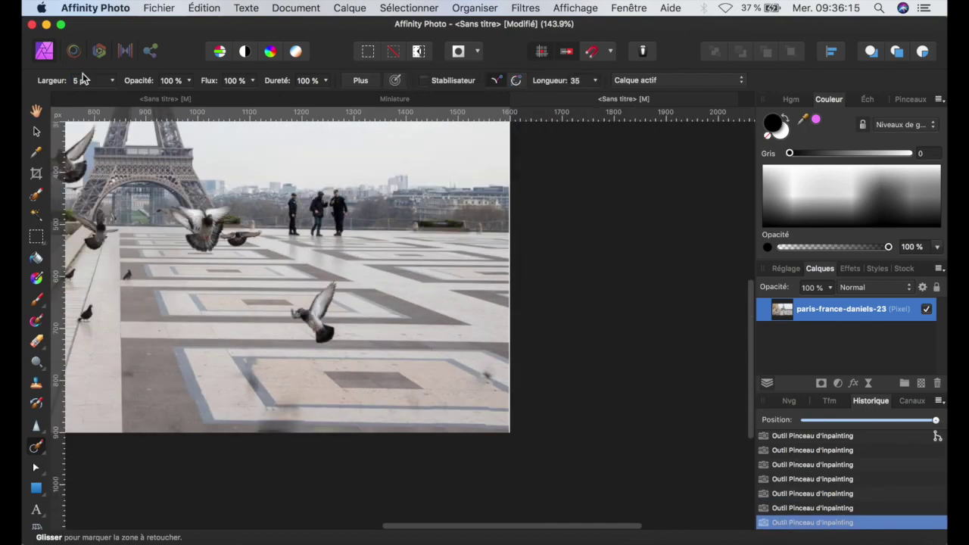
text(0)
scroll(287, 303, left, 4)
drag(238, 321, 229, 335)
drag(278, 288, 209, 312)
- Set the brush width to 10 px and inpaint the spread-winged pigeon low over the grey paving beside the fountains
scroll(204, 291, up, 7)
double_click(78, 80)
text(10)
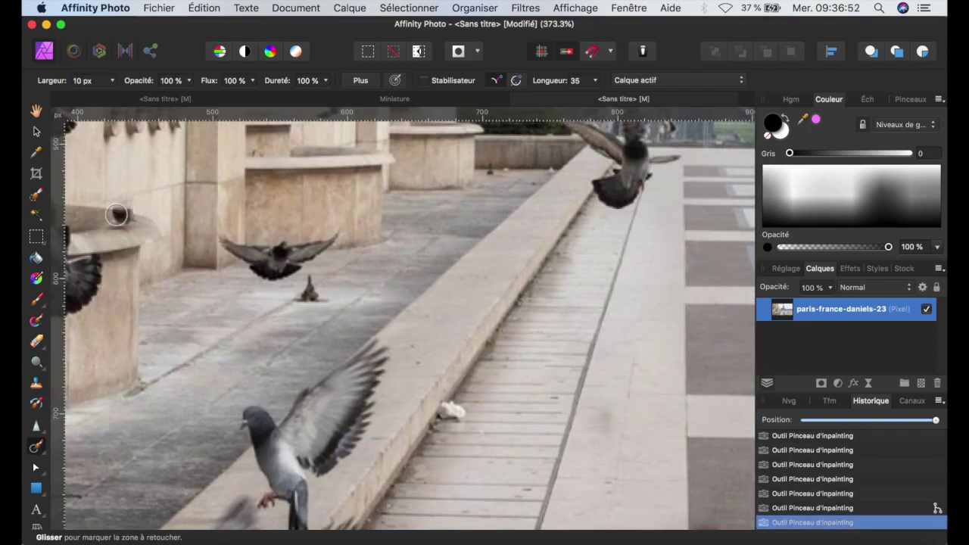
drag(246, 274, 259, 271)
- Inpaint the small pigeon flying beside the smallest golden statue's base and the birds perched on the wall next to it
scroll(259, 270, up, 10)
scroll(351, 357, up, 5)
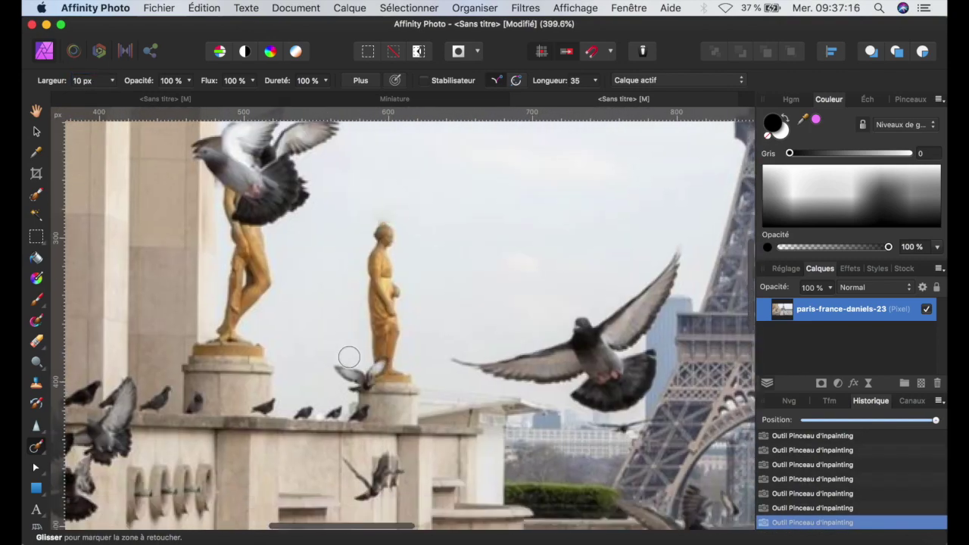
scroll(292, 404, up, 5)
drag(433, 406, 443, 353)
scroll(444, 353, down, 5)
drag(424, 212, 368, 255)
- Inpaint the small pigeons perched along the wall ledge between the large and the middle golden statues
scroll(397, 228, down, 5)
scroll(335, 335, up, 5)
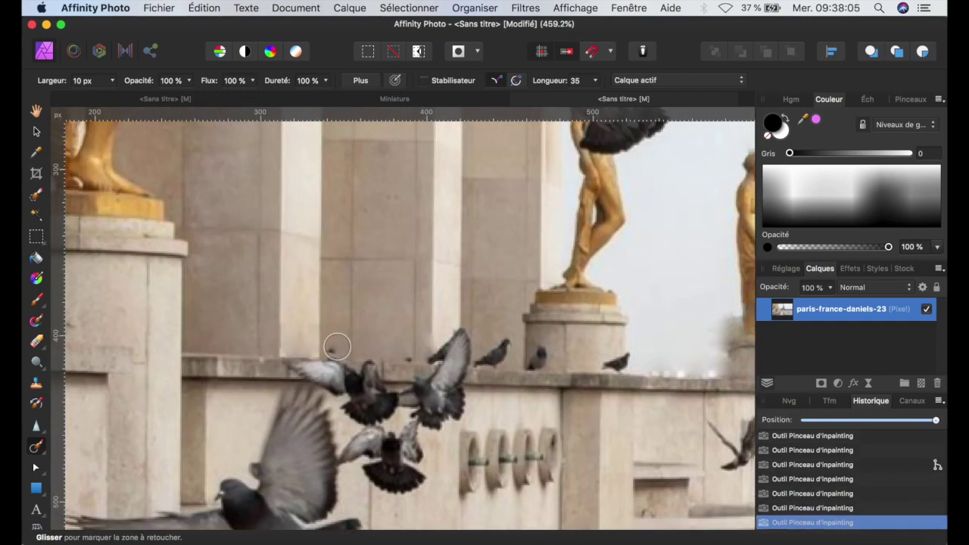
scroll(402, 353, up, 5)
drag(227, 341, 326, 333)
scroll(326, 333, down, 5)
scroll(205, 235, up, 5)
mouse_move(227, 249)
mouse_down()
mouse_move(303, 310)
mouse_move(296, 292)
mouse_move(243, 333)
mouse_up()
scroll(216, 402, down, 5)
scroll(216, 402, left, 5)
- Undo the last two inpaint strokes, try another stroke and step back in the history to the state before it
scroll(296, 292, up, 2)
key(super+z)
key(super+z)
drag(175, 416, 198, 447)
click(934, 508)
- Try to inpaint the pigeon flying above the long stone kerb, and undo the stroke
key(super+0)
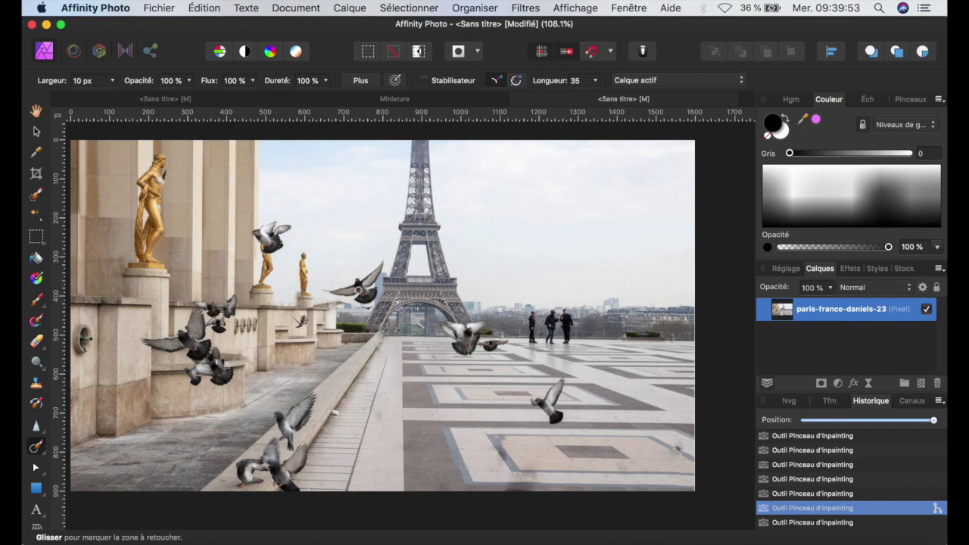
scroll(383, 315, left, 3)
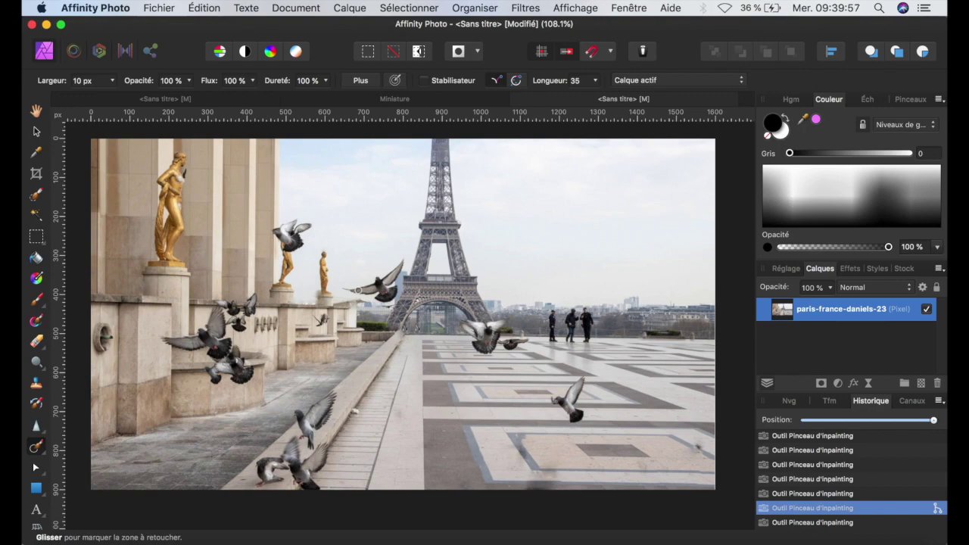
scroll(309, 416, up, 5)
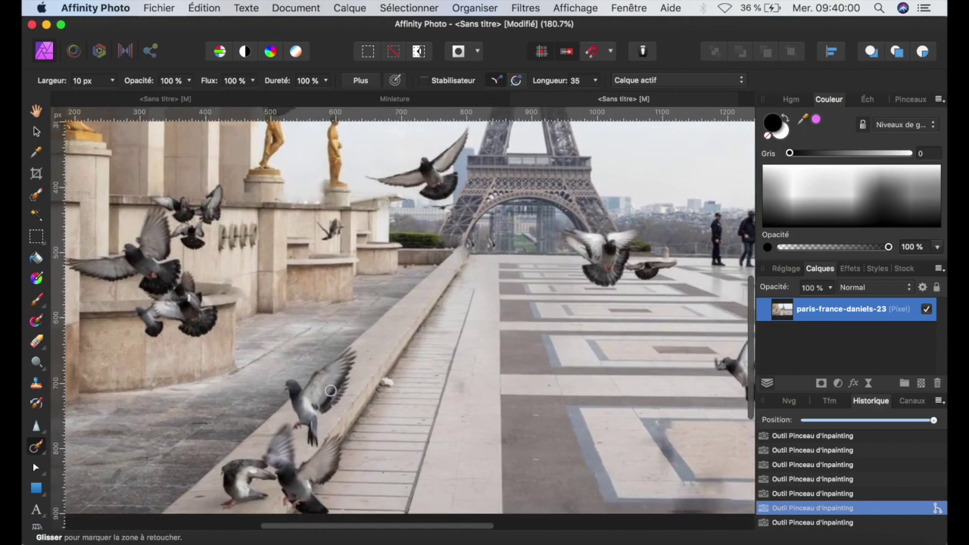
mouse_move(331, 389)
mouse_down()
mouse_move(320, 391)
mouse_move(313, 428)
mouse_up()
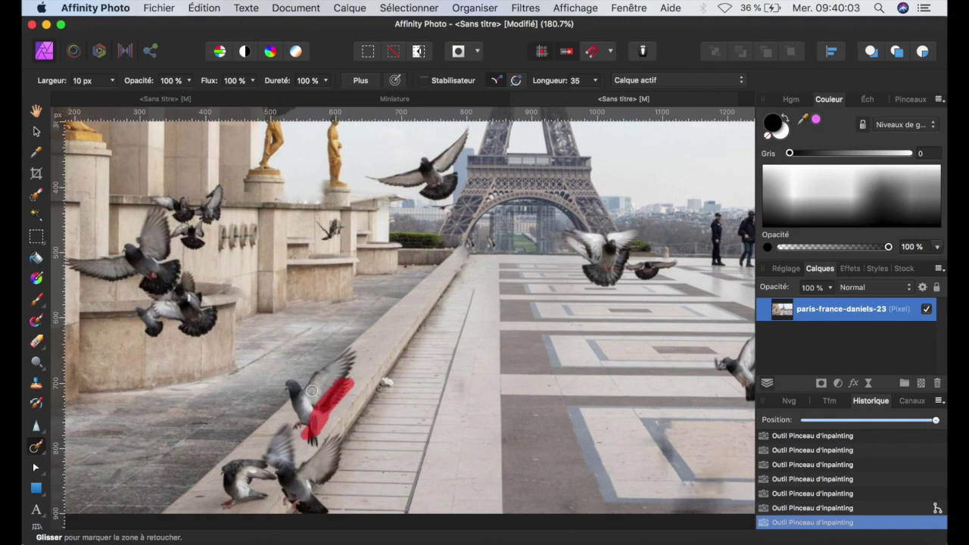
drag(338, 367, 341, 362)
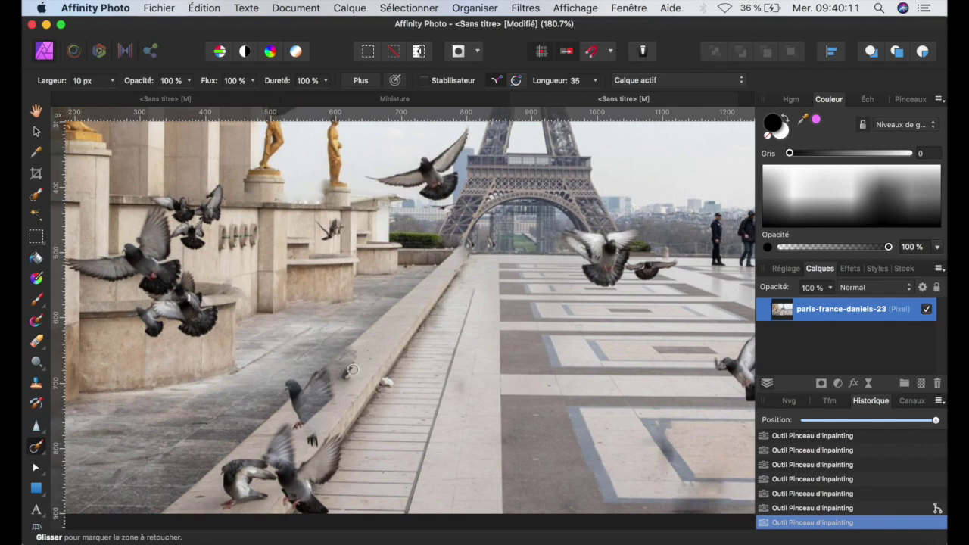
key(super+z)
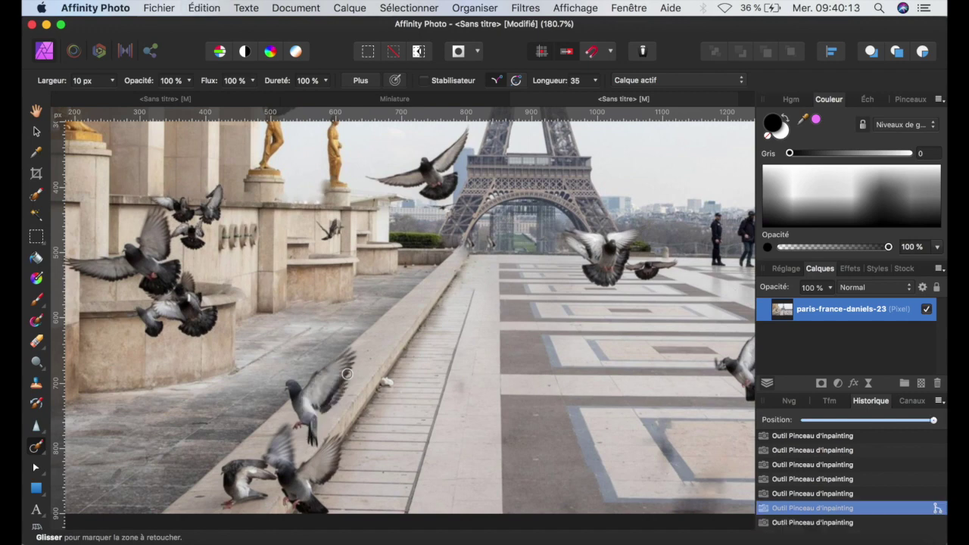
- Set the brush width to 30 px and inpaint the smallest golden statue together with its pedestal
scroll(347, 373, down, 2)
scroll(347, 373, up, 3)
scroll(347, 373, right, 2)
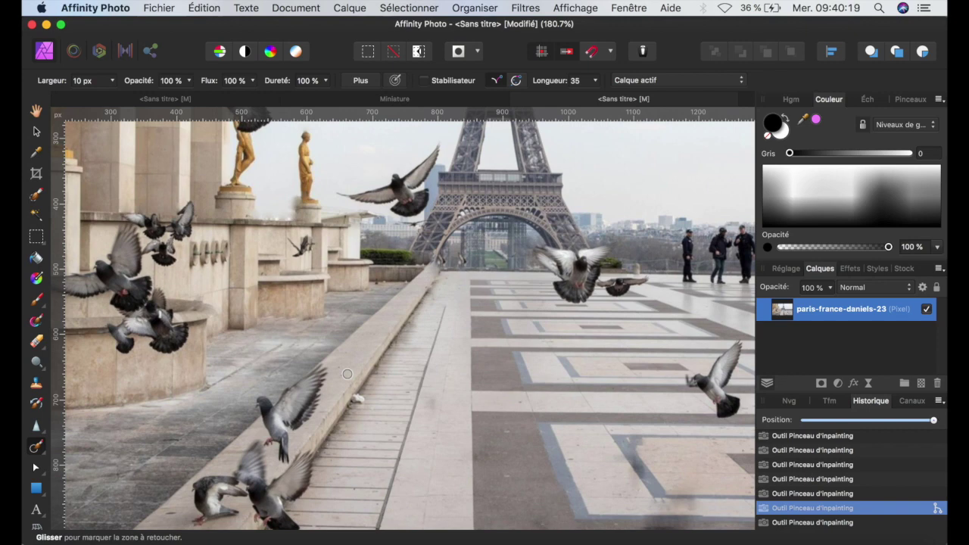
scroll(347, 373, up, 9)
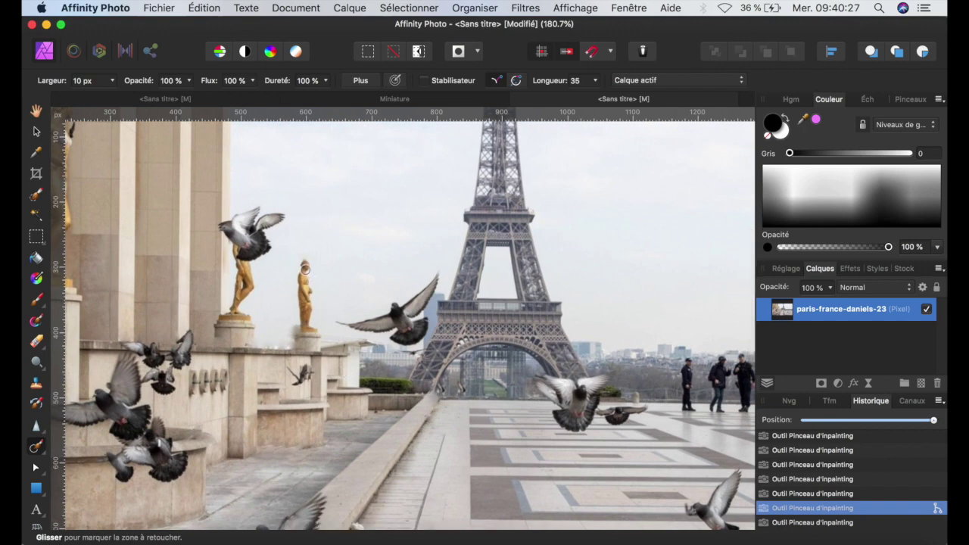
scroll(305, 269, up, 5)
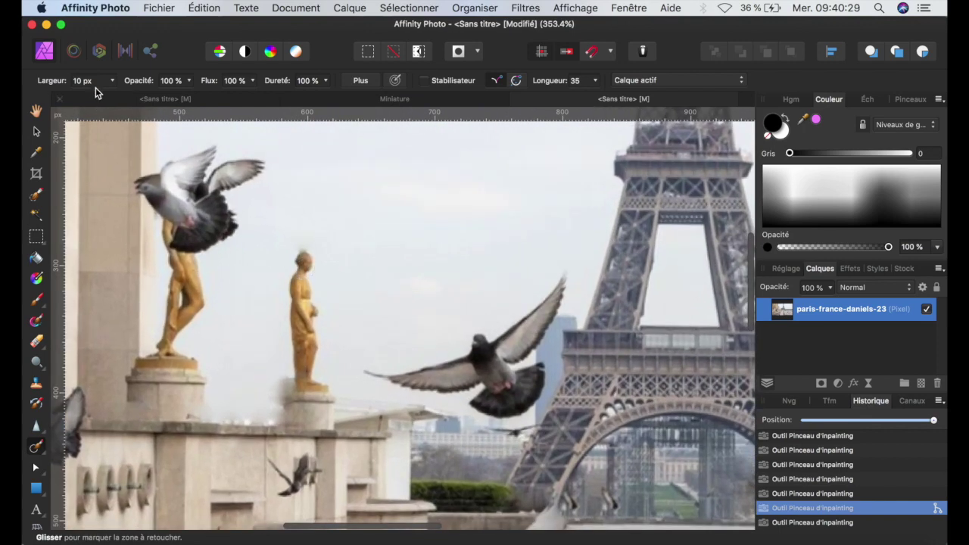
click(91, 80)
text(30)
mouse_move(298, 277)
mouse_down()
mouse_move(308, 268)
mouse_move(301, 282)
mouse_up()
mouse_move(302, 244)
mouse_down()
mouse_move(316, 347)
mouse_move(307, 328)
mouse_move(295, 341)
mouse_move(295, 387)
mouse_move(313, 389)
mouse_move(283, 393)
mouse_move(313, 396)
mouse_up()
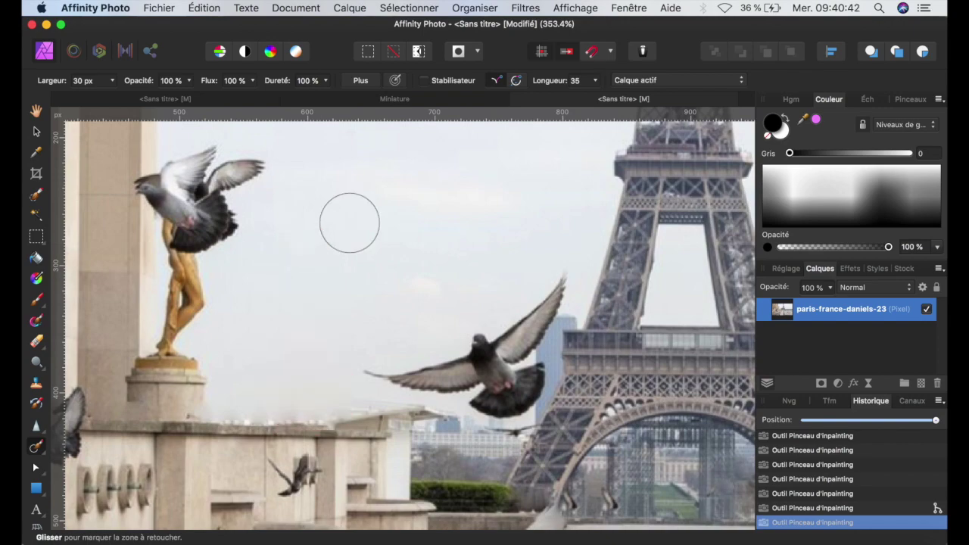
- Inpaint the middle golden statue with its pedestal and the pigeon flying in front of it, including leftover specks in the sky
key(super+0)
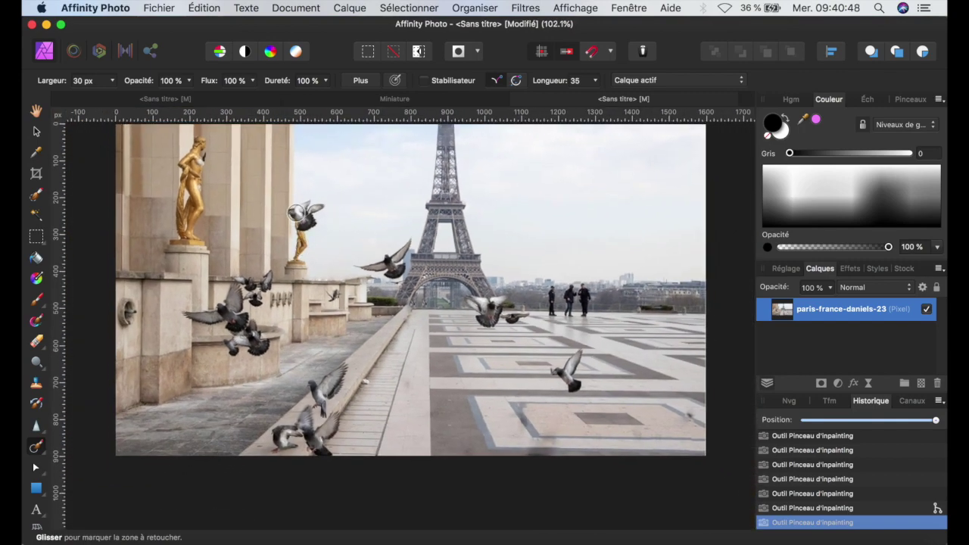
scroll(303, 247, up, 10)
mouse_move(365, 200)
mouse_down()
mouse_move(377, 231)
mouse_move(320, 205)
mouse_move(296, 211)
mouse_move(335, 285)
mouse_move(338, 262)
mouse_move(310, 335)
mouse_up()
mouse_move(305, 372)
mouse_down()
mouse_move(278, 406)
mouse_move(309, 410)
mouse_move(267, 414)
mouse_move(332, 412)
mouse_up()
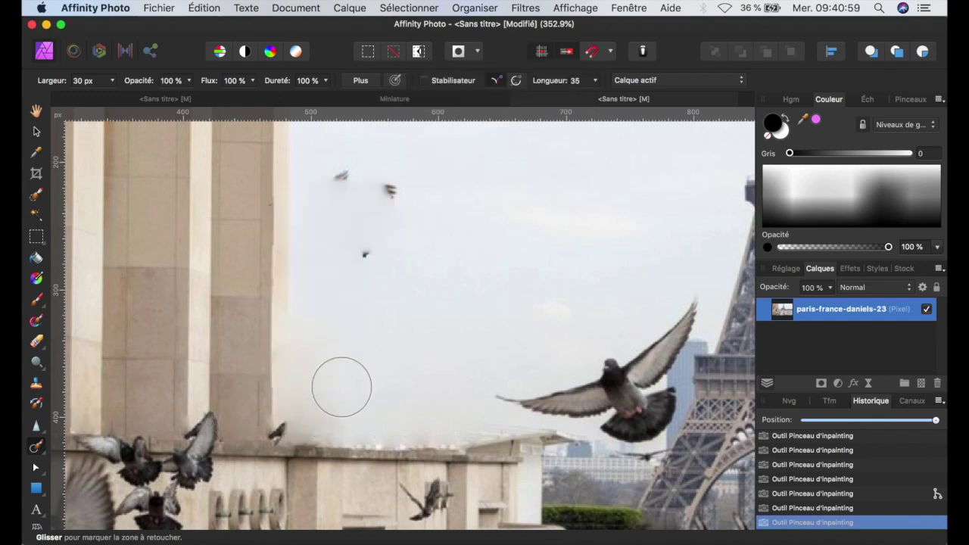
mouse_move(382, 198)
mouse_down()
mouse_move(377, 274)
mouse_move(369, 242)
mouse_move(380, 243)
mouse_move(358, 186)
mouse_move(367, 181)
mouse_move(391, 207)
mouse_up()
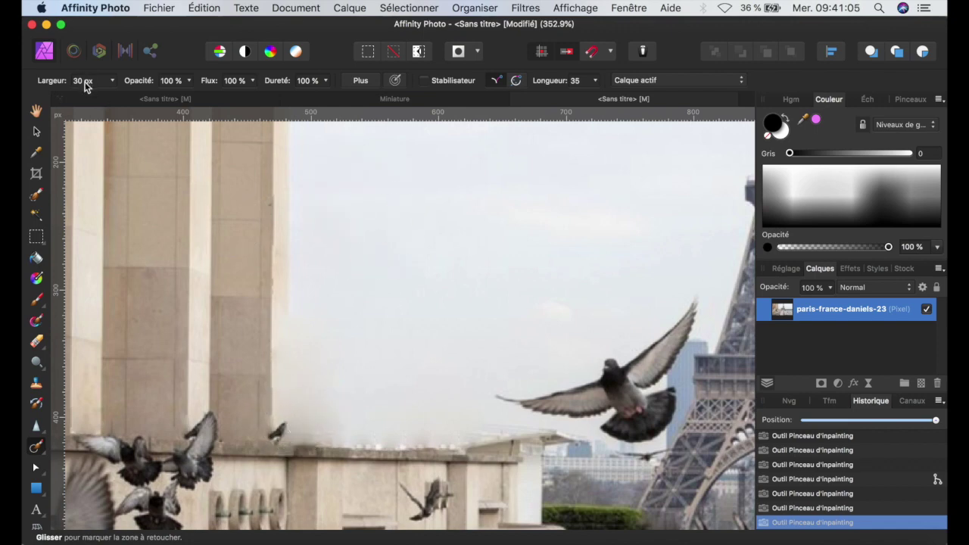
- Set the brush width to 10 px and inpaint the small pigeon on the wall ledge and the smudges along the wall's top
text(10)
key(Return)
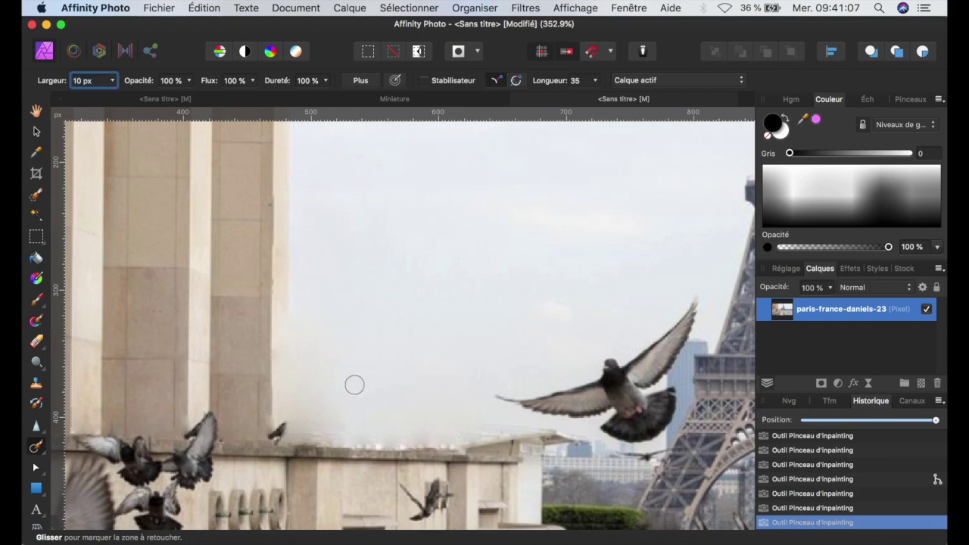
drag(277, 429, 363, 432)
- Set the brush width to 30 px and inpaint the large golden statue in front of the columns, including its leftover fragments
scroll(364, 432, down, 3)
scroll(362, 433, down, 3)
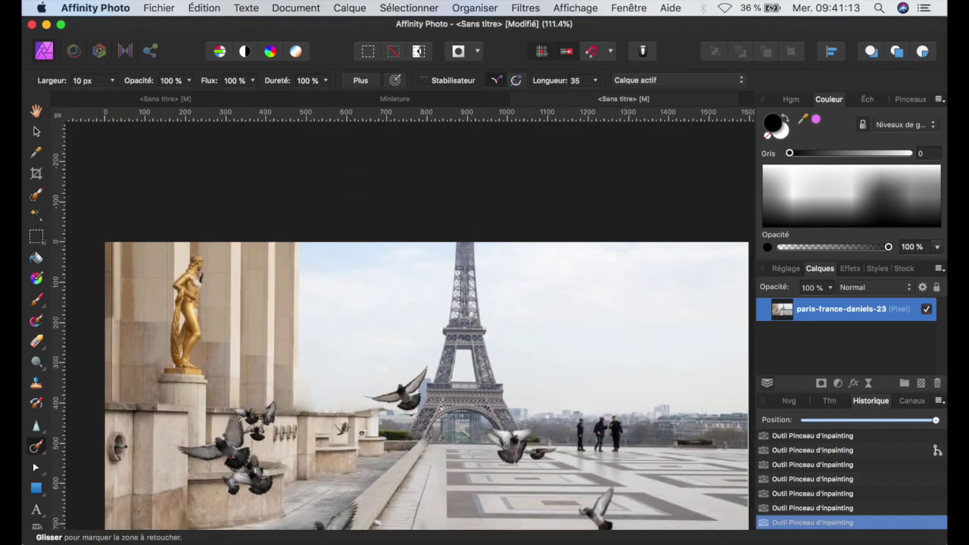
scroll(179, 254, up, 3)
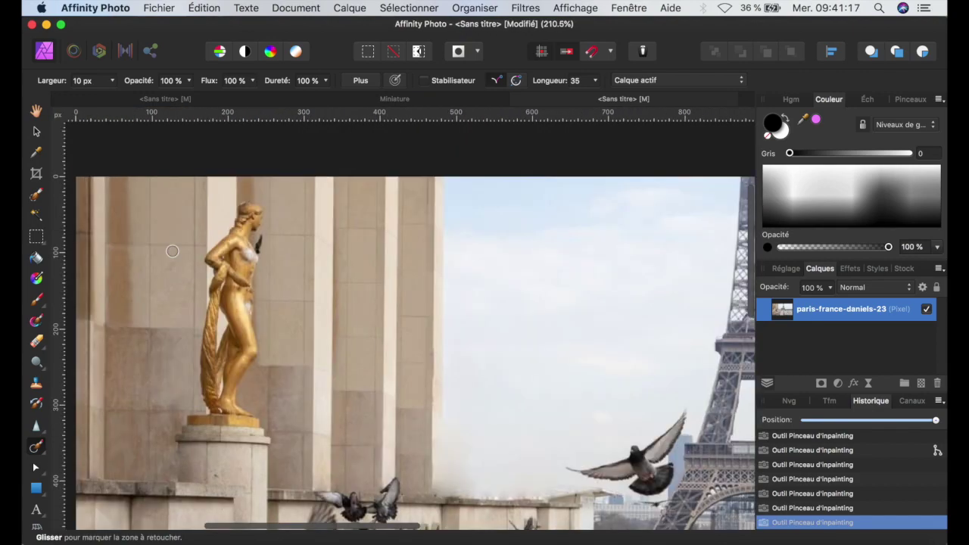
scroll(173, 250, up, 2)
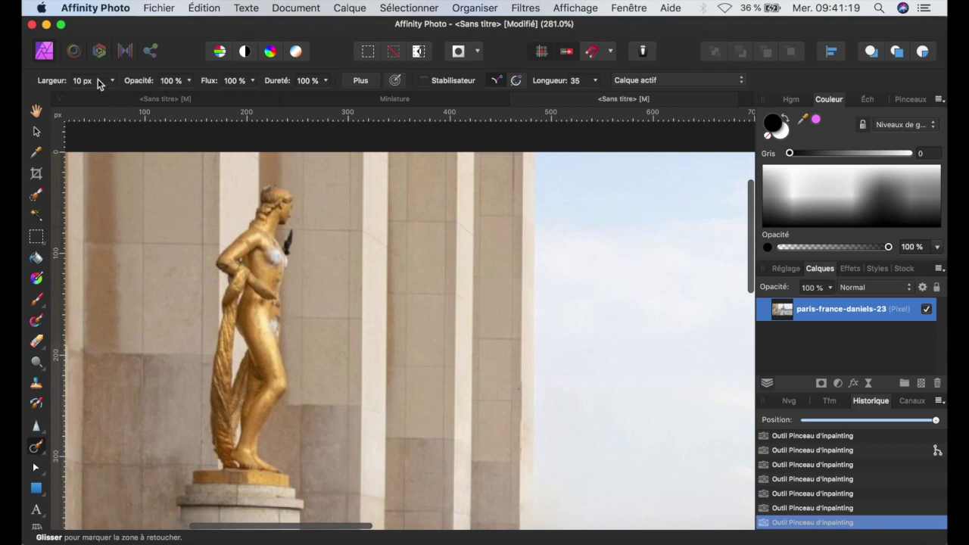
click(98, 80)
text(30)
key(Return)
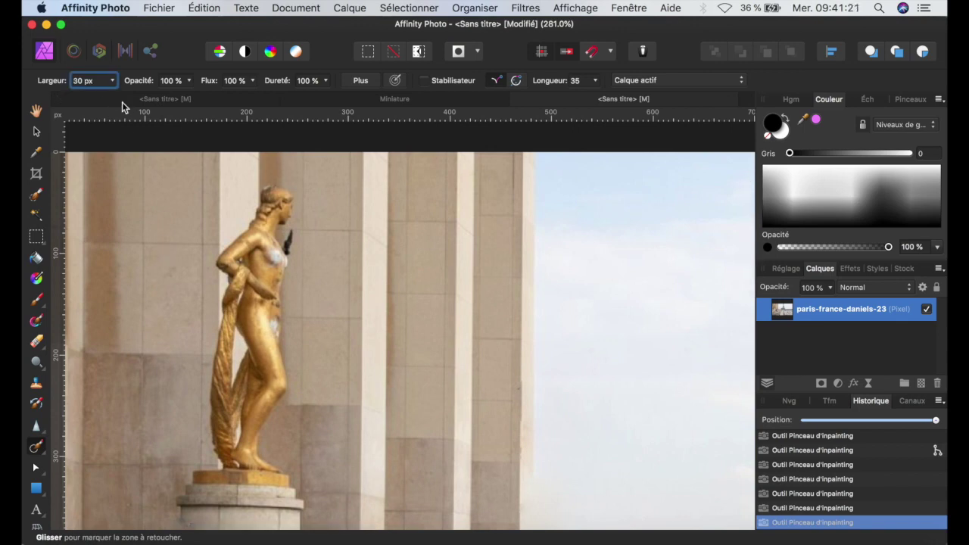
mouse_move(276, 199)
mouse_down()
mouse_move(258, 333)
mouse_move(230, 377)
mouse_move(249, 458)
mouse_move(277, 388)
mouse_move(277, 449)
mouse_move(201, 468)
mouse_move(261, 302)
mouse_up()
scroll(261, 302, down, 5)
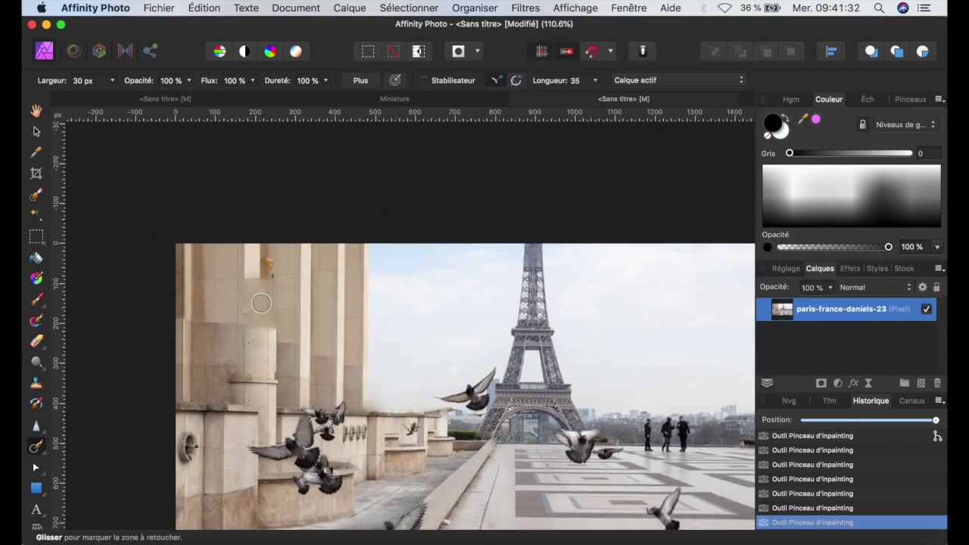
mouse_move(268, 261)
mouse_down()
mouse_move(251, 290)
mouse_move(266, 341)
mouse_move(280, 354)
mouse_move(245, 342)
mouse_move(257, 374)
mouse_up()
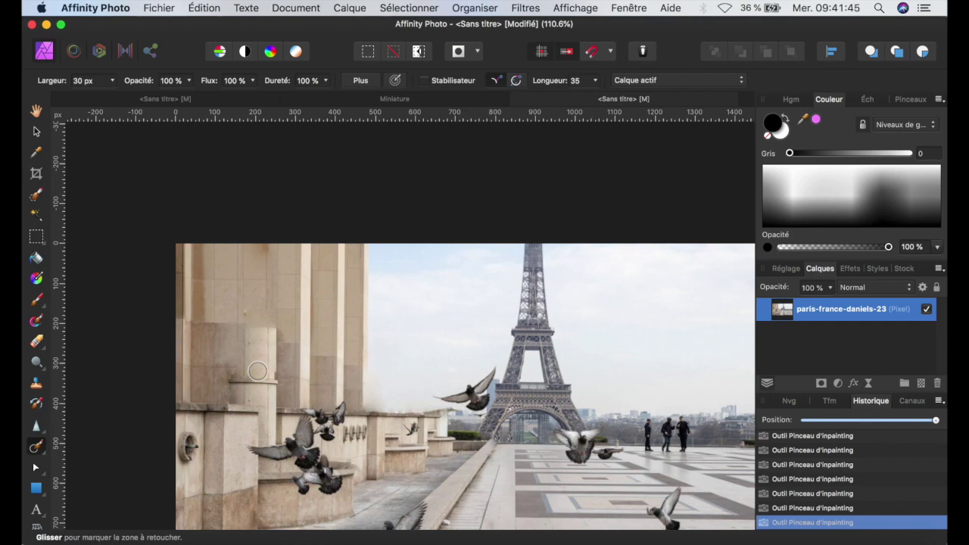
- Undo the inpainting of the large golden statue in front of the columns
key(super+z)
key(super+z)
key(super+z)
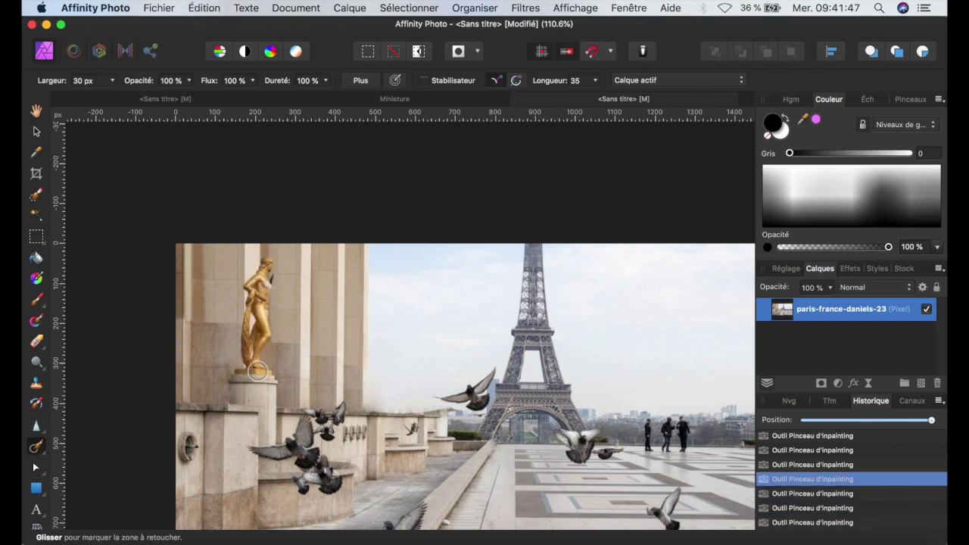
- Inpaint the large golden statue again in sections, starting with its pedestal and covering the legs, body and leftover fragments with the 30 px brush
scroll(249, 355, up, 5)
mouse_move(222, 413)
mouse_down()
mouse_move(290, 424)
mouse_move(247, 426)
mouse_move(290, 399)
mouse_move(273, 385)
mouse_move(224, 409)
mouse_up()
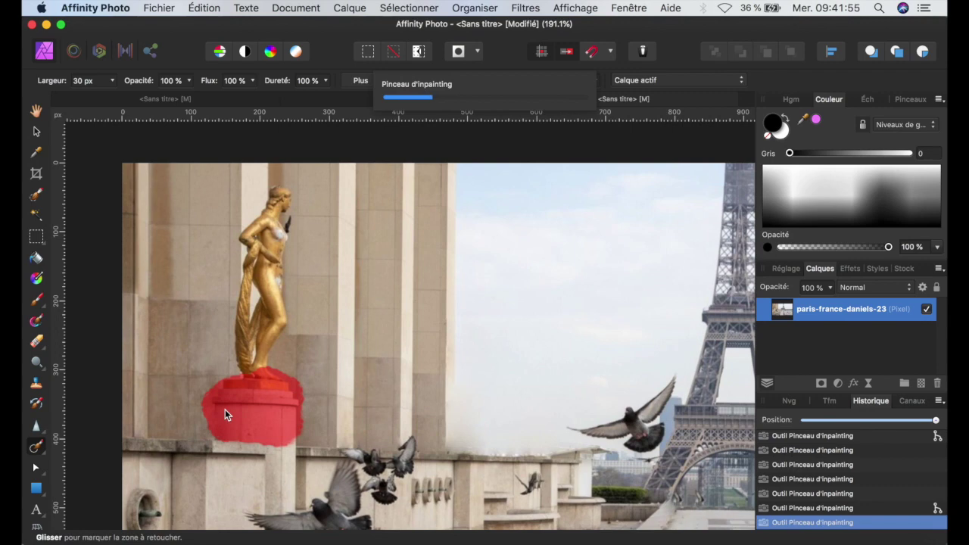
mouse_move(265, 345)
mouse_down()
mouse_move(268, 389)
mouse_move(256, 391)
mouse_move(239, 364)
mouse_move(234, 315)
mouse_move(238, 346)
mouse_up()
scroll(239, 337, up, 3)
mouse_move(266, 251)
mouse_down()
mouse_move(267, 313)
mouse_move(257, 286)
mouse_move(243, 310)
mouse_move(261, 311)
mouse_move(273, 271)
mouse_move(268, 336)
mouse_move(246, 341)
mouse_move(240, 329)
mouse_move(276, 383)
mouse_up()
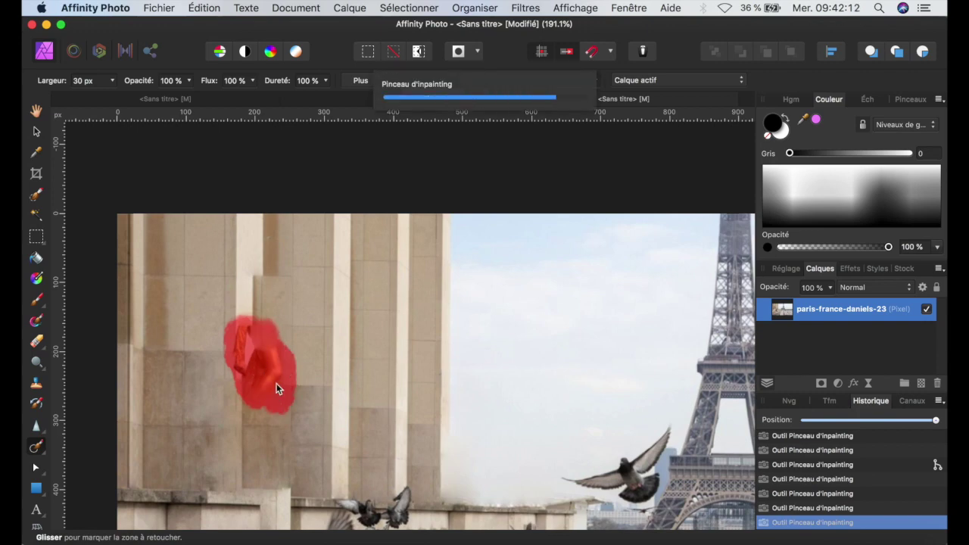
key(super+0)
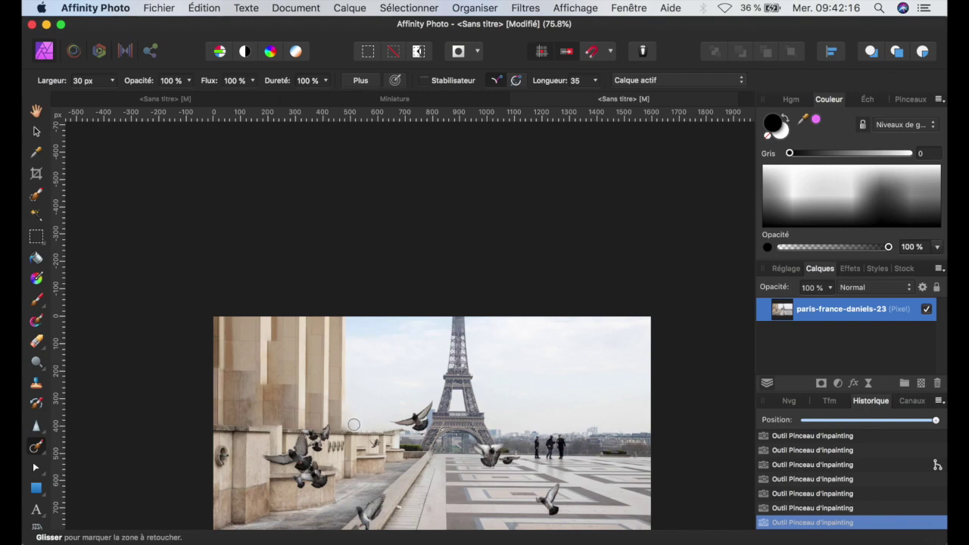
- Set the brush width to 10 px and inpaint the hazy smudge in the sky beside the last column, above the wall
scroll(433, 396, up, 5)
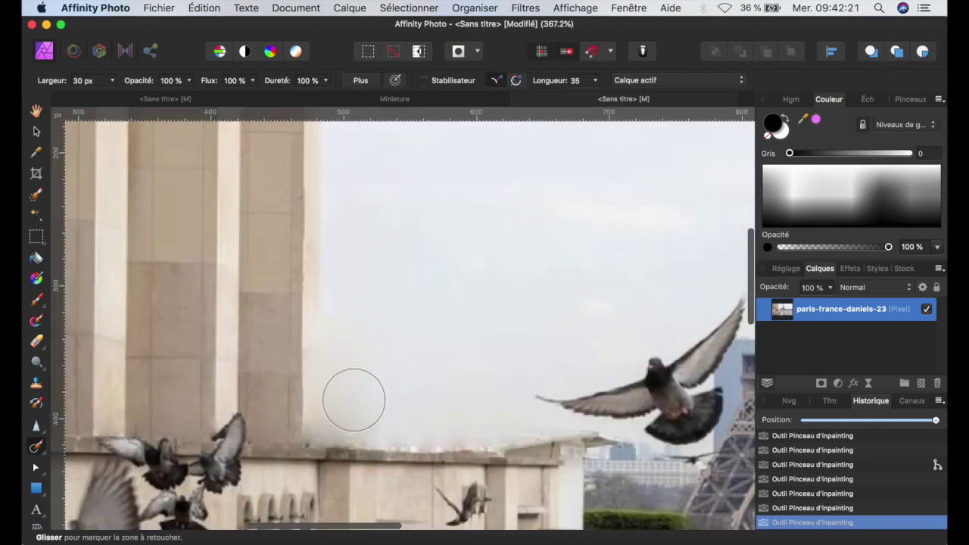
click(75, 81)
text(10)
key(Return)
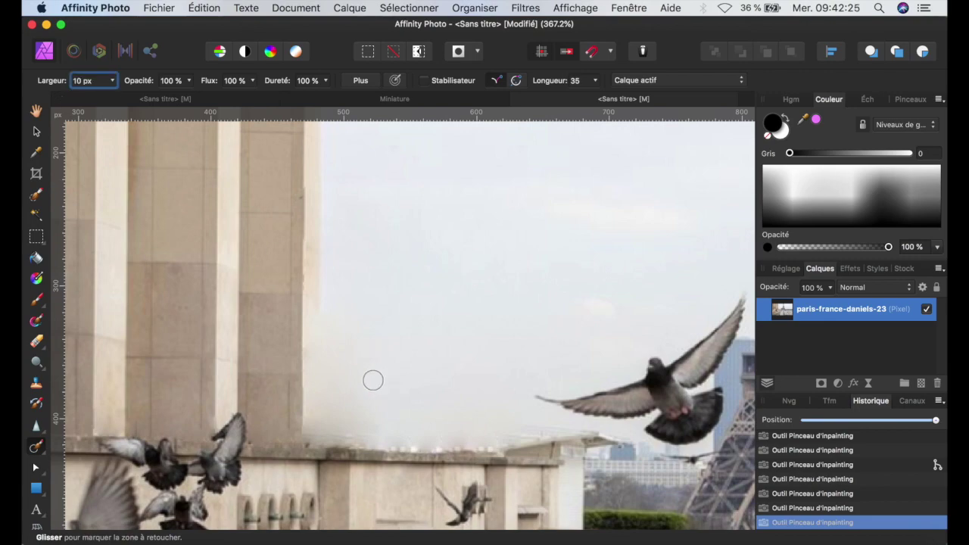
scroll(329, 379, down, 5)
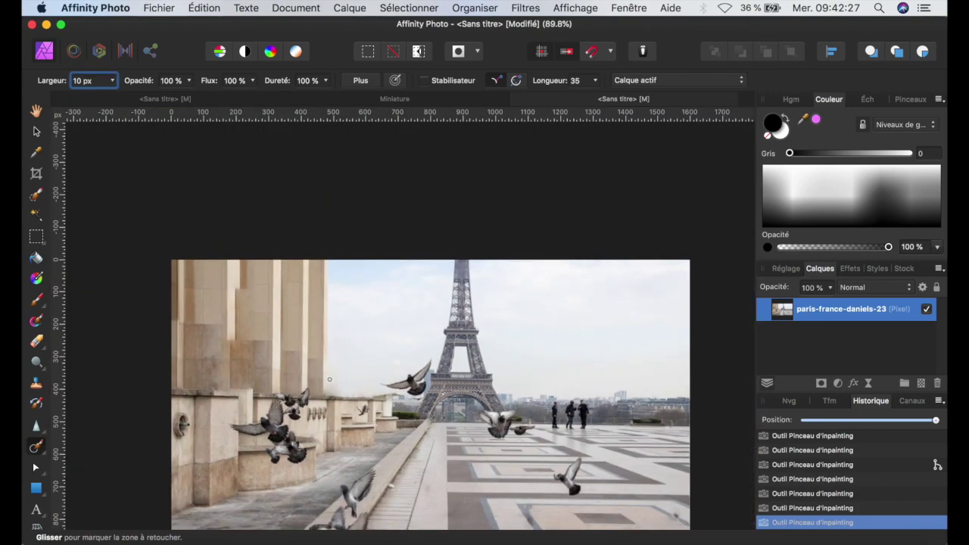
scroll(329, 359, up, 5)
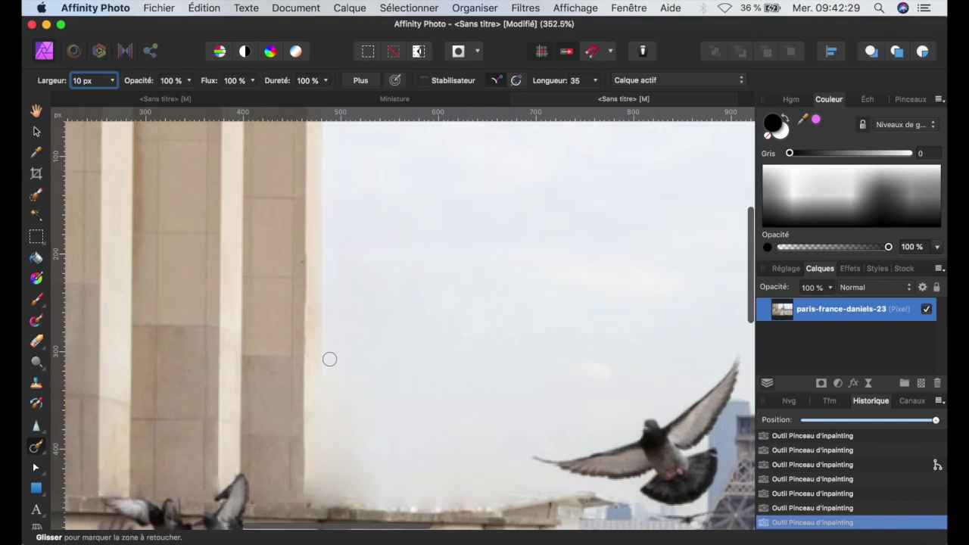
mouse_move(345, 382)
mouse_down()
mouse_move(334, 322)
mouse_move(346, 396)
mouse_move(356, 401)
mouse_move(357, 438)
mouse_move(345, 445)
mouse_move(360, 437)
mouse_move(341, 450)
mouse_move(373, 432)
mouse_move(399, 433)
mouse_move(339, 429)
mouse_move(451, 426)
mouse_move(480, 435)
mouse_up()
- Inpaint the three people standing at the far edge of the plaza with the 10 px brush
scroll(371, 374, down, 6)
scroll(373, 376, right, 3)
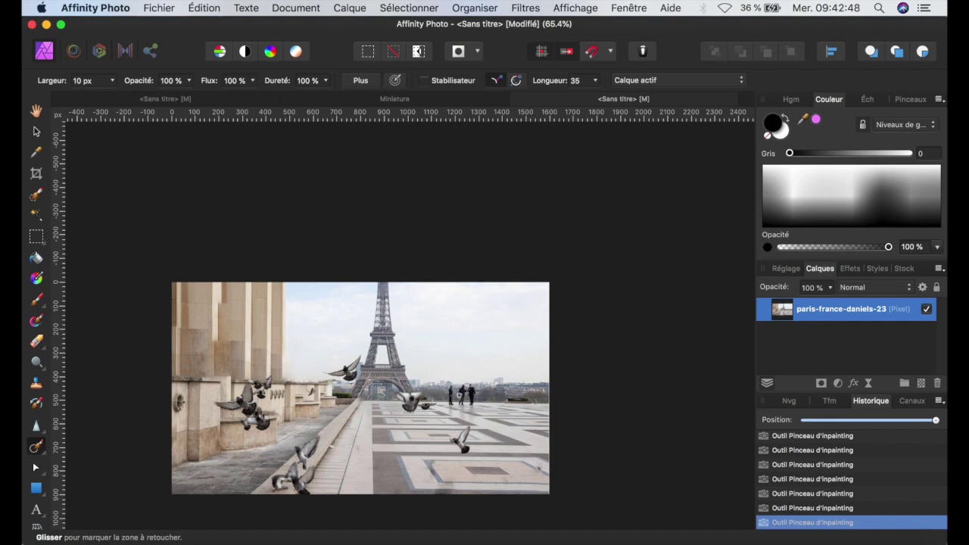
scroll(458, 396, up, 4)
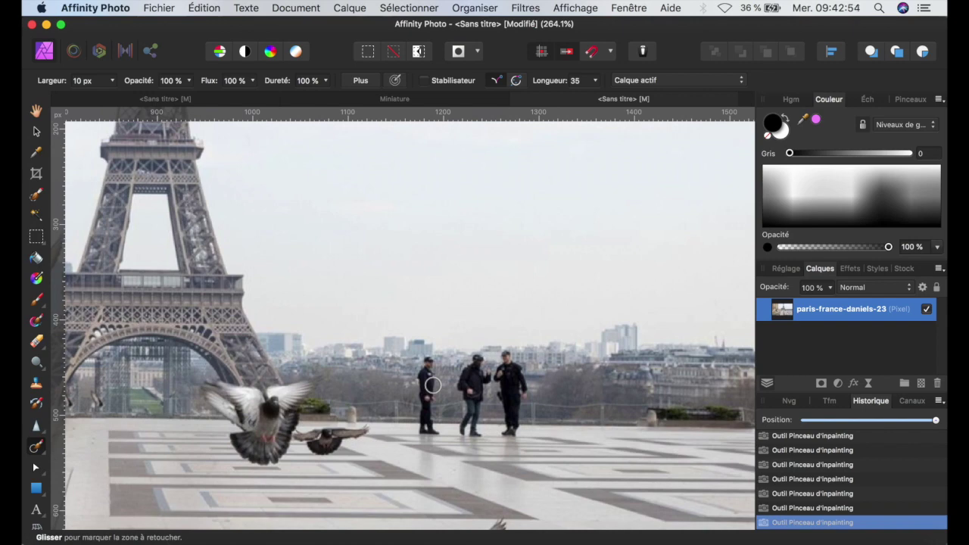
scroll(433, 386, up, 2)
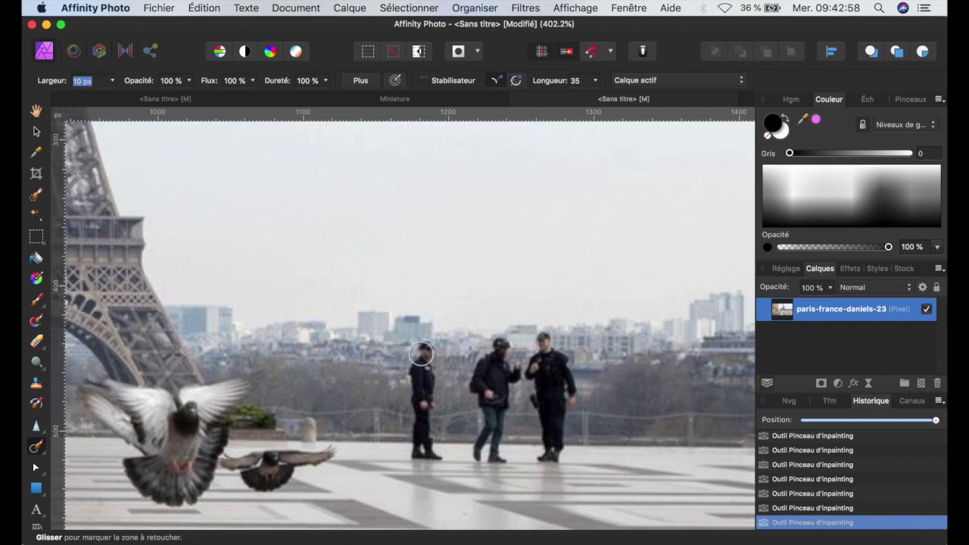
mouse_move(425, 349)
mouse_down()
mouse_move(415, 423)
mouse_move(418, 438)
mouse_move(419, 398)
mouse_move(413, 455)
mouse_up()
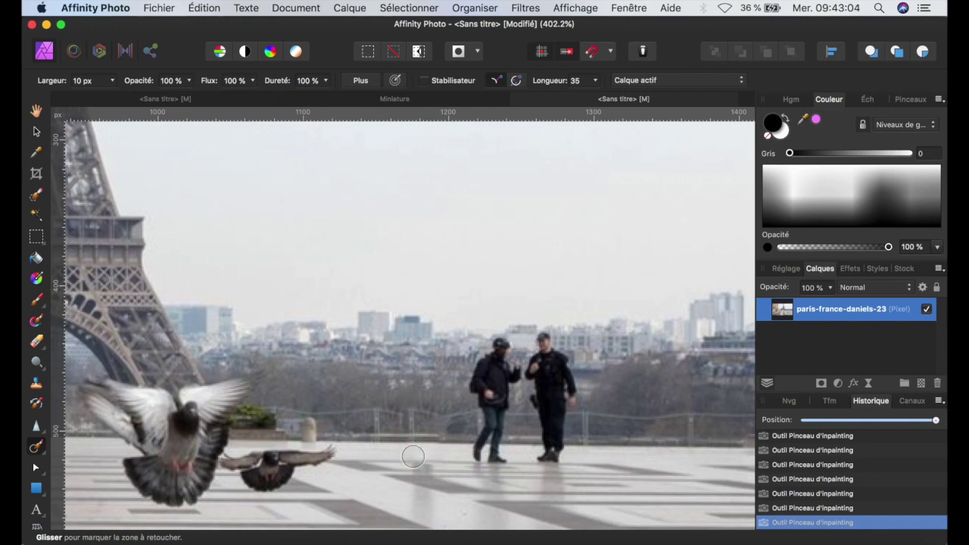
mouse_move(501, 346)
mouse_down()
mouse_move(479, 372)
mouse_move(480, 426)
mouse_move(494, 450)
mouse_move(500, 392)
mouse_move(509, 409)
mouse_up()
mouse_move(511, 355)
mouse_down()
mouse_move(515, 384)
mouse_move(501, 339)
mouse_move(543, 333)
mouse_move(532, 370)
mouse_move(567, 348)
mouse_move(530, 408)
mouse_move(548, 412)
mouse_move(542, 455)
mouse_move(563, 433)
mouse_move(562, 455)
mouse_up()
click(542, 338)
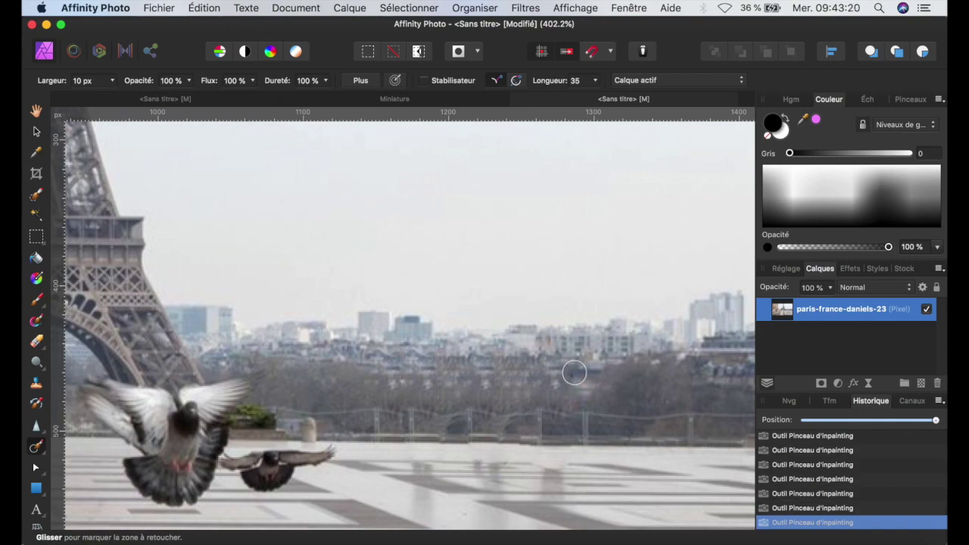
- Set the brush width to 50 px and inpaint the upper part of the Eiffel Tower down to its second platform
scroll(571, 379, down, 10)
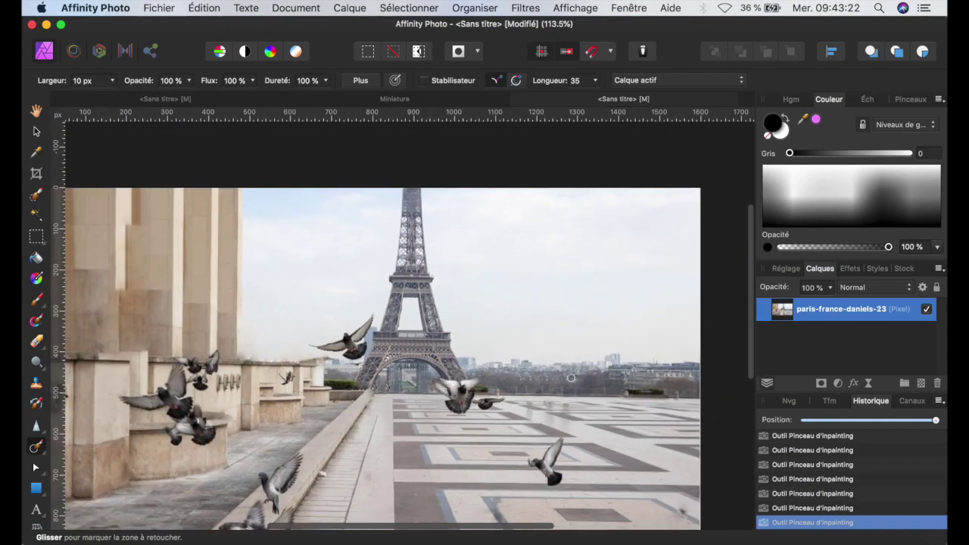
scroll(571, 379, down, 1)
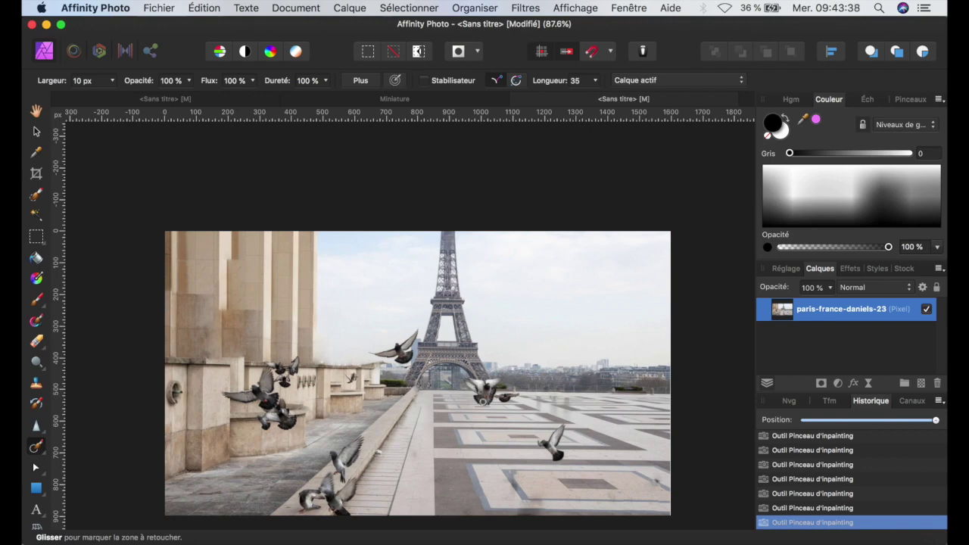
scroll(484, 402, up, 6)
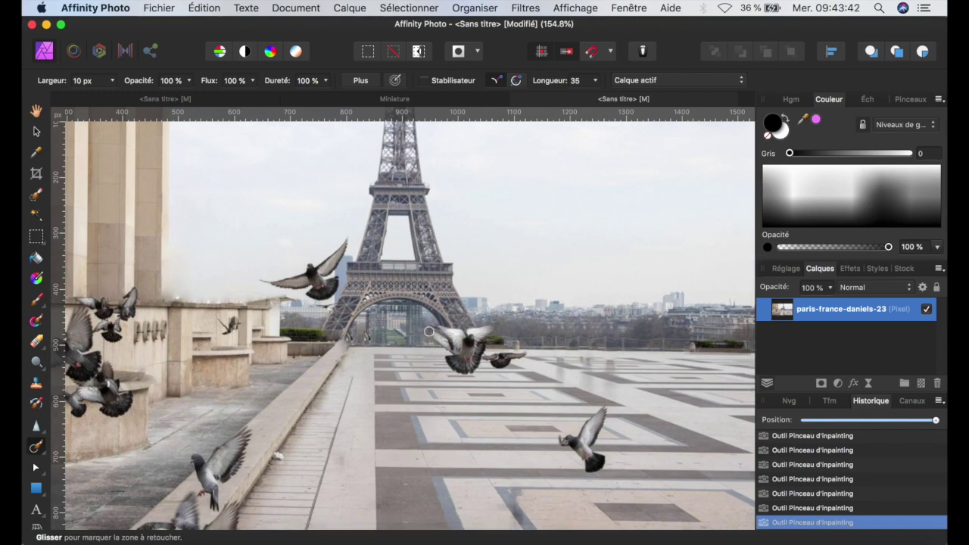
scroll(457, 363, down, 4)
scroll(396, 241, down, 1)
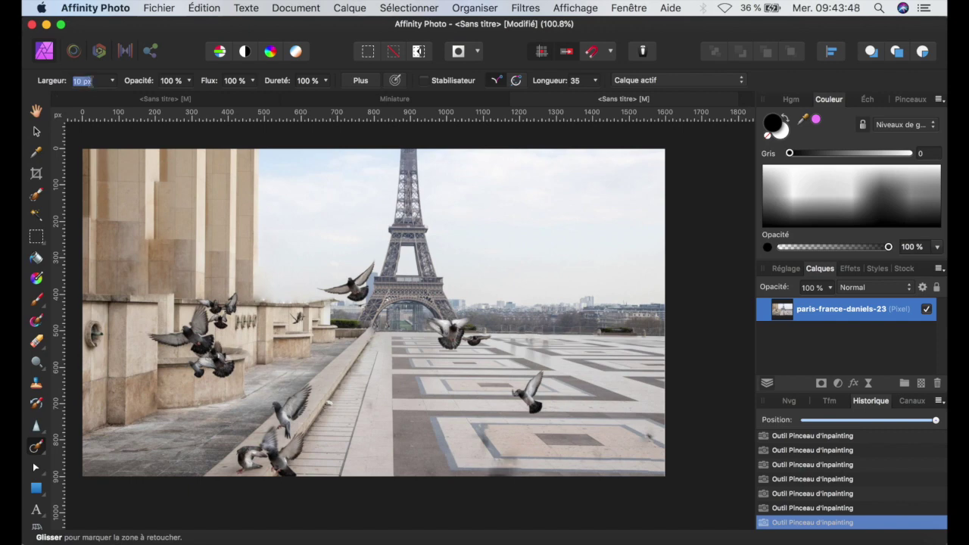
key(Return)
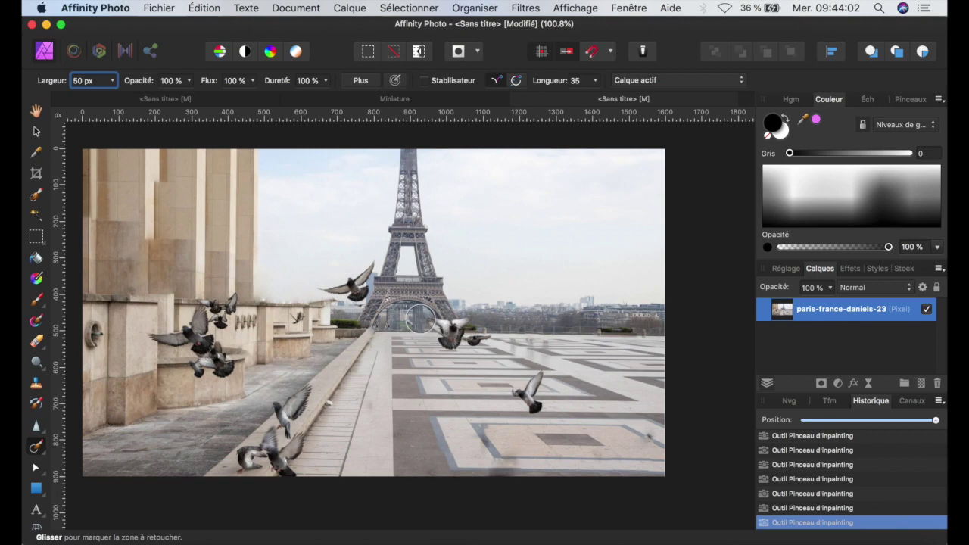
mouse_move(408, 155)
mouse_down()
mouse_move(402, 193)
mouse_move(422, 228)
mouse_up()
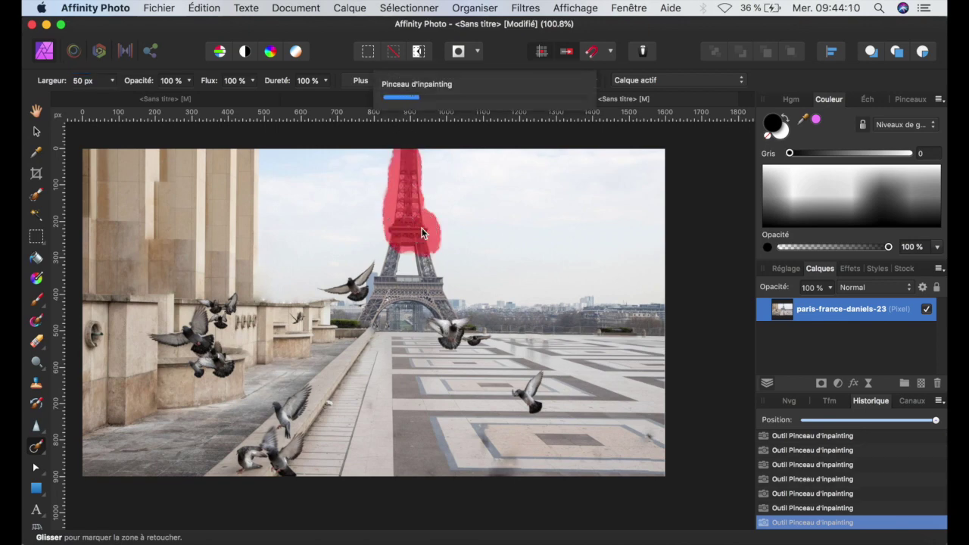
- Try to inpaint the tower's legs and, at a 30 px brush width, its arch, and undo those strokes
mouse_move(395, 240)
mouse_down()
mouse_move(390, 277)
mouse_move(416, 284)
mouse_move(427, 264)
mouse_move(443, 275)
mouse_move(436, 291)
mouse_up()
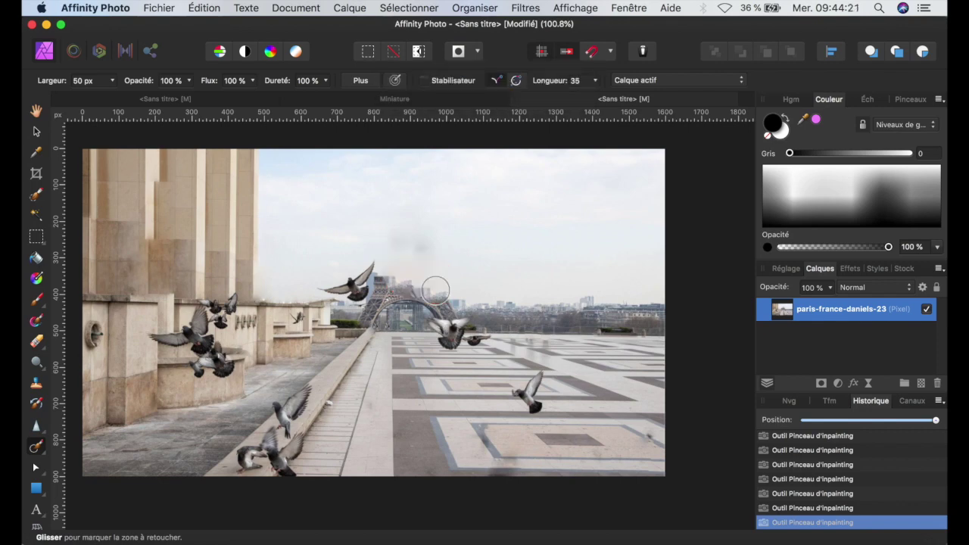
scroll(435, 290, up, 5)
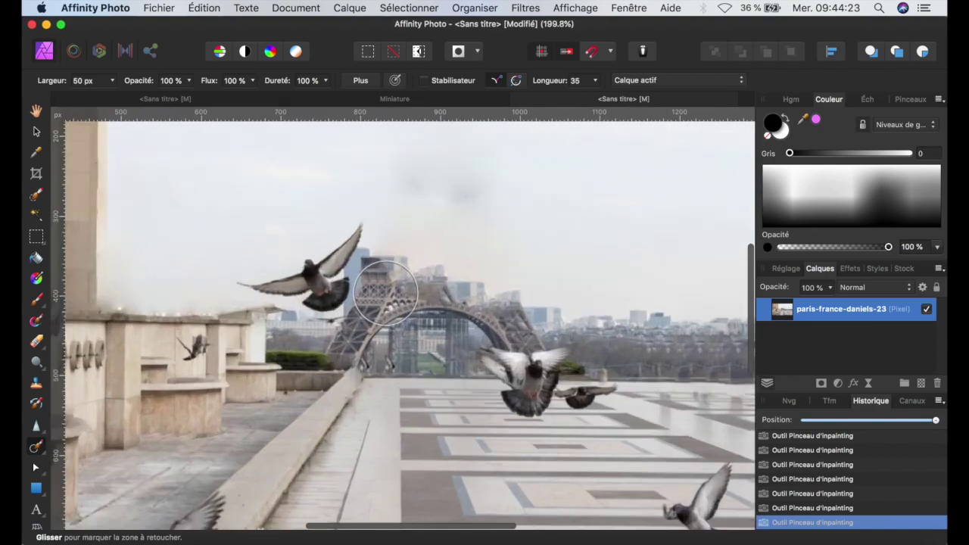
click(84, 81)
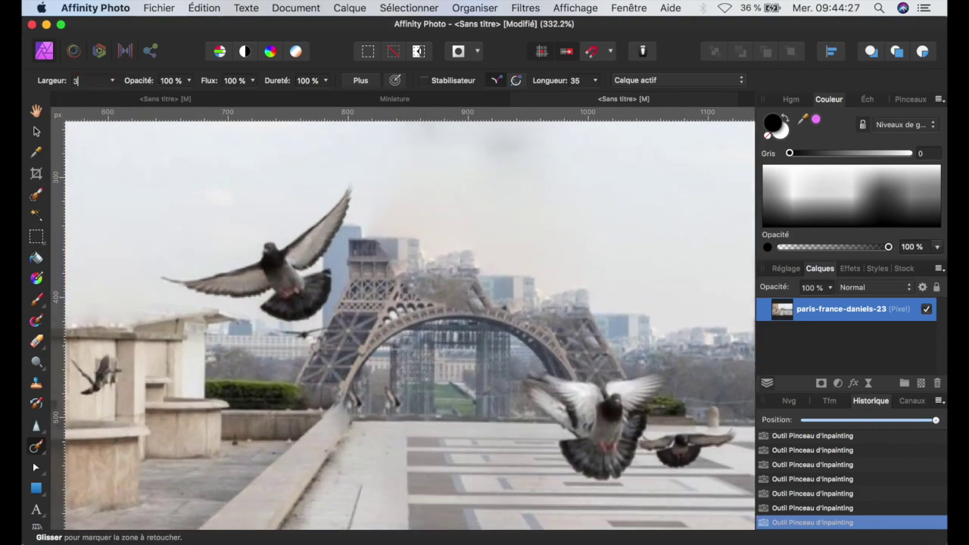
key(Return)
mouse_move(450, 271)
mouse_down()
mouse_move(446, 288)
mouse_move(420, 299)
mouse_move(413, 292)
mouse_move(493, 325)
mouse_move(573, 315)
mouse_move(573, 340)
mouse_up()
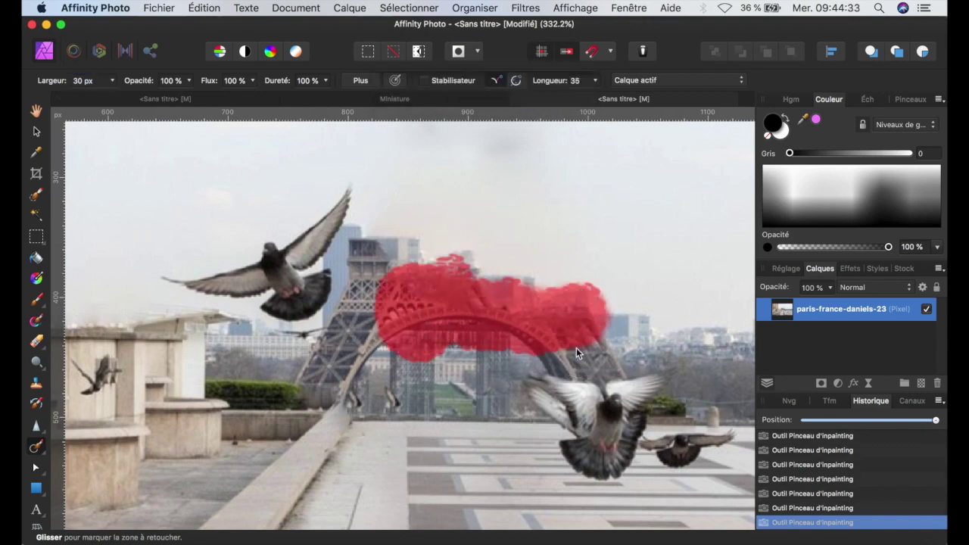
mouse_move(389, 261)
mouse_down()
mouse_move(384, 343)
mouse_move(432, 309)
mouse_move(382, 295)
mouse_move(370, 308)
mouse_move(378, 283)
mouse_move(365, 260)
mouse_move(400, 306)
mouse_up()
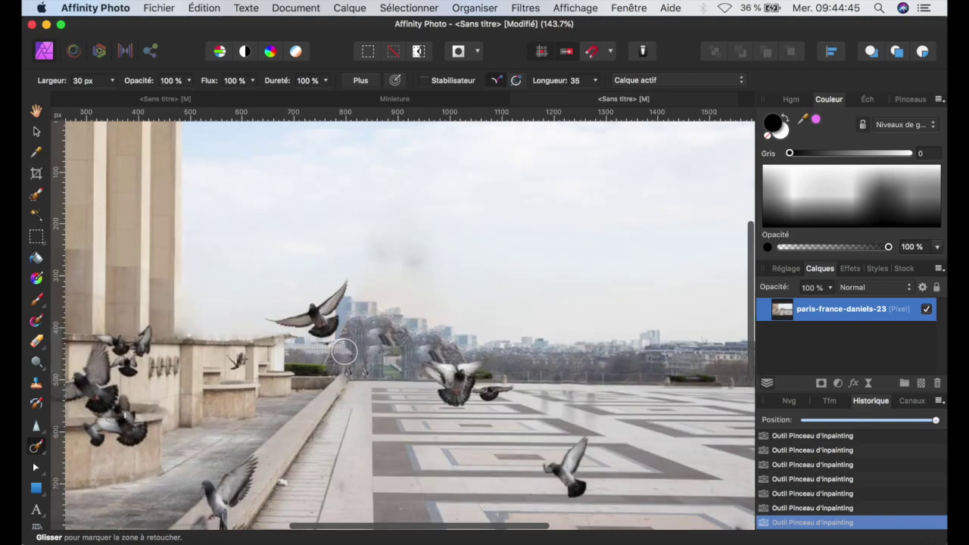
key(super+z)
key(super+z)
key(super+z)
key(super+z)
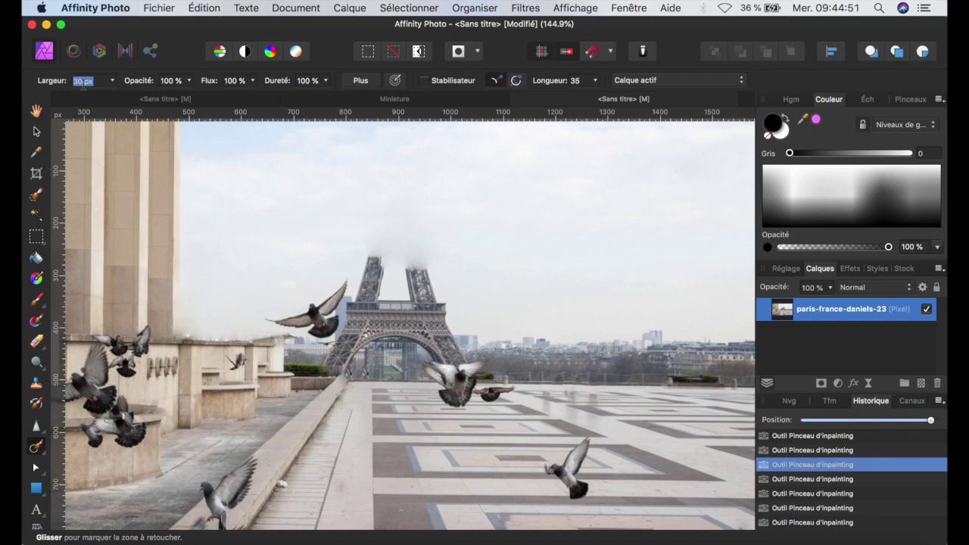
- Inpaint the whole remaining lower tower with a 50 px brush, and the blue building strip beside the pigeon with a 20 px brush
mouse_move(376, 270)
mouse_down()
mouse_move(345, 356)
mouse_move(397, 363)
mouse_move(439, 339)
mouse_move(431, 308)
mouse_move(358, 318)
mouse_move(368, 371)
mouse_up()
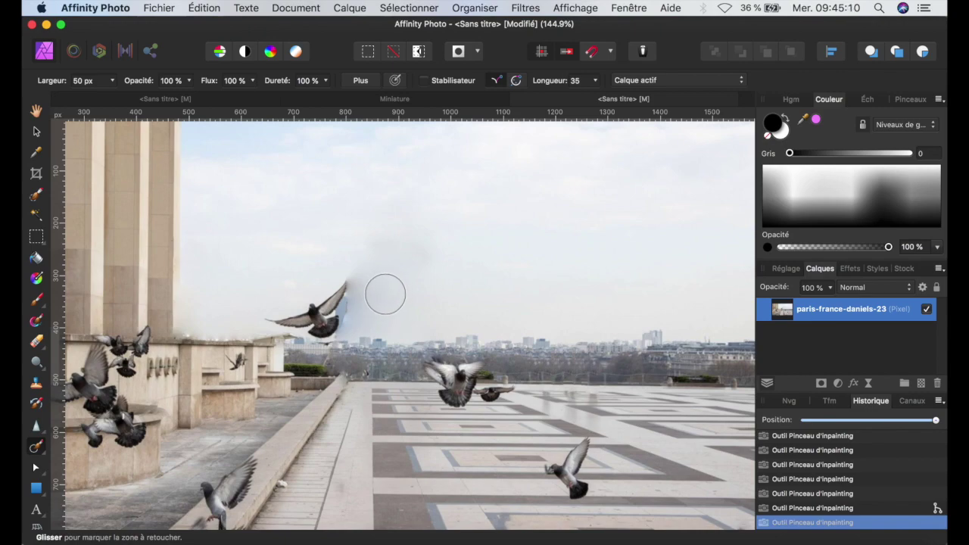
scroll(372, 312, up, 5)
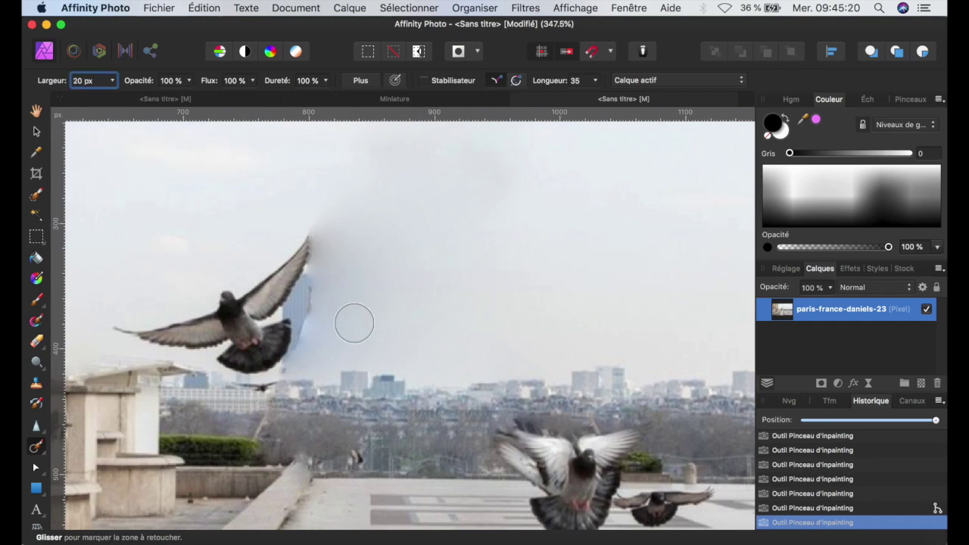
scroll(354, 324, up, 5)
mouse_move(275, 262)
mouse_down()
mouse_move(263, 262)
mouse_move(277, 249)
mouse_move(262, 357)
mouse_move(224, 454)
mouse_up()
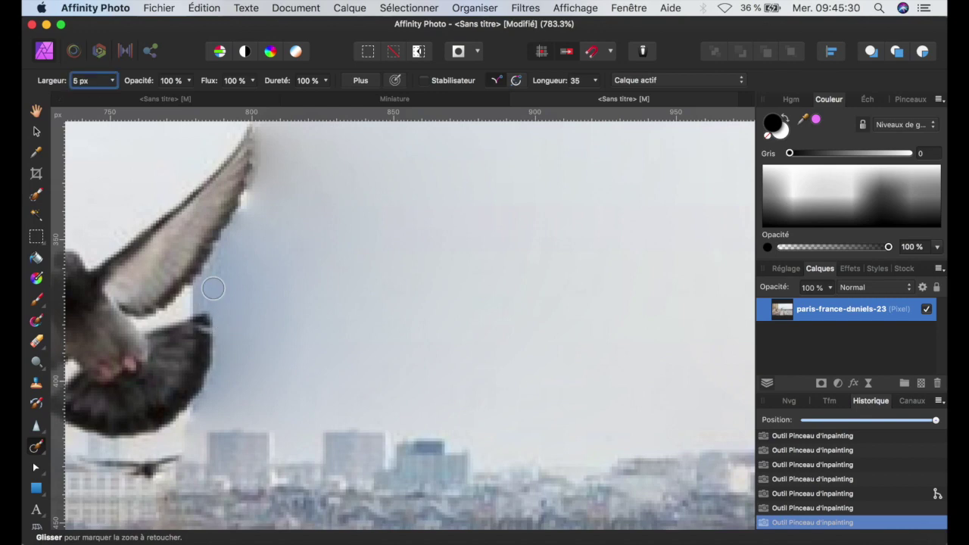
- Try to inpaint the edge between the pigeon's wing and tail with a 5 px brush, and undo the stroke
scroll(212, 288, up, 3)
mouse_move(199, 288)
mouse_down()
mouse_move(162, 317)
mouse_move(217, 286)
mouse_move(308, 194)
mouse_move(448, 178)
mouse_move(386, 238)
mouse_move(257, 234)
mouse_move(231, 256)
mouse_move(239, 266)
mouse_move(271, 206)
mouse_up()
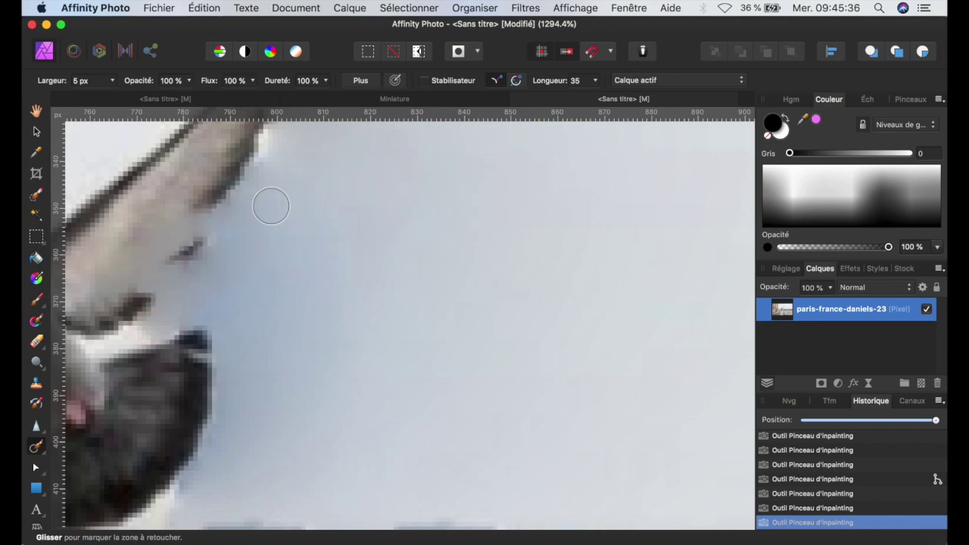
key(super+z)
- Inpaint the bluish remnants along the pigeon's wing and tail with the 5 px brush, and set the brush width to 60 px
click(184, 308)
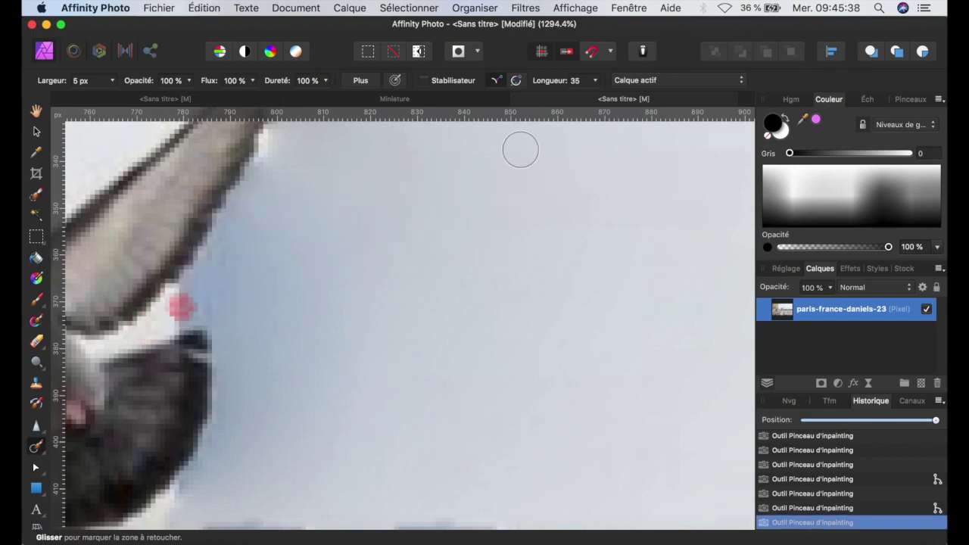
drag(241, 285, 526, 148)
mouse_move(522, 220)
mouse_down()
mouse_move(332, 218)
mouse_move(350, 175)
mouse_move(283, 171)
mouse_move(275, 165)
mouse_move(284, 145)
mouse_move(276, 148)
mouse_move(274, 177)
mouse_move(239, 228)
mouse_move(286, 211)
mouse_move(308, 221)
mouse_move(287, 242)
mouse_move(302, 236)
mouse_move(176, 308)
mouse_move(209, 309)
mouse_move(267, 345)
mouse_move(289, 242)
mouse_move(282, 342)
mouse_move(258, 344)
mouse_move(230, 371)
mouse_up()
drag(455, 326, 449, 324)
scroll(452, 325, down, 5)
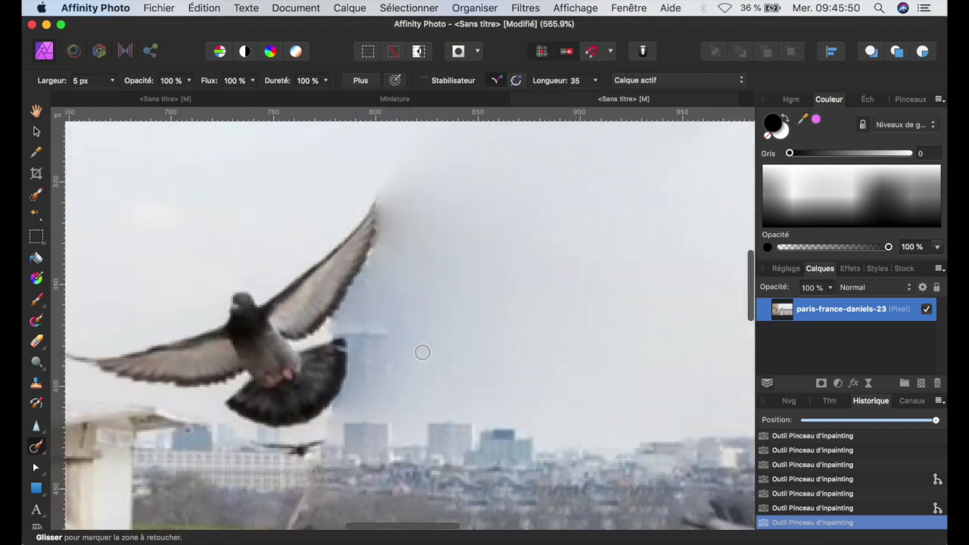
mouse_move(383, 359)
mouse_down()
mouse_move(368, 387)
mouse_move(358, 347)
mouse_move(402, 346)
mouse_up()
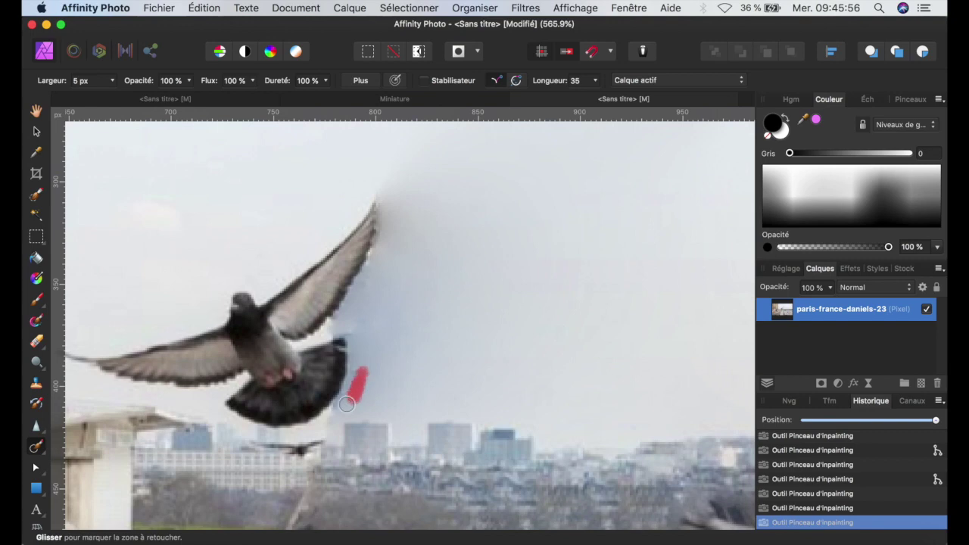
drag(343, 411, 345, 408)
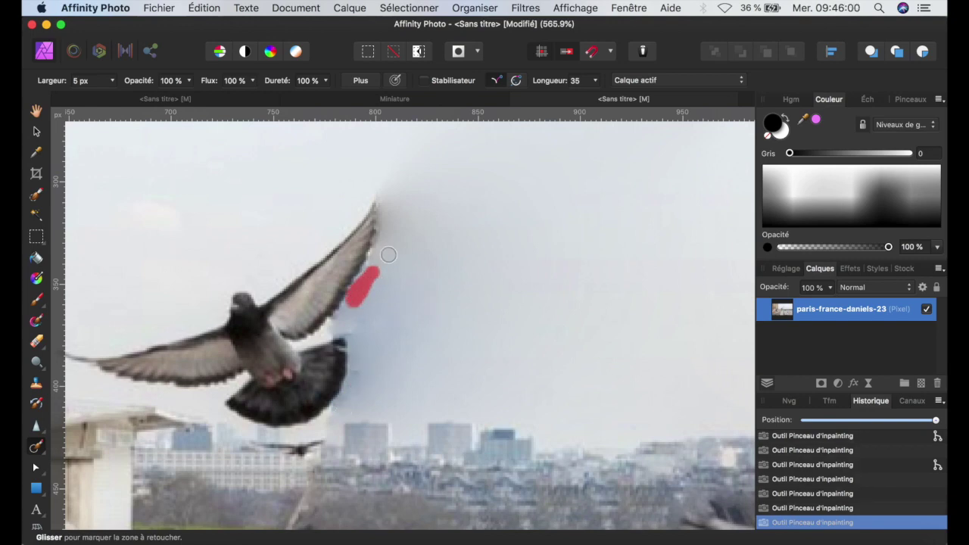
mouse_move(374, 287)
mouse_down()
mouse_move(403, 277)
mouse_move(397, 256)
mouse_up()
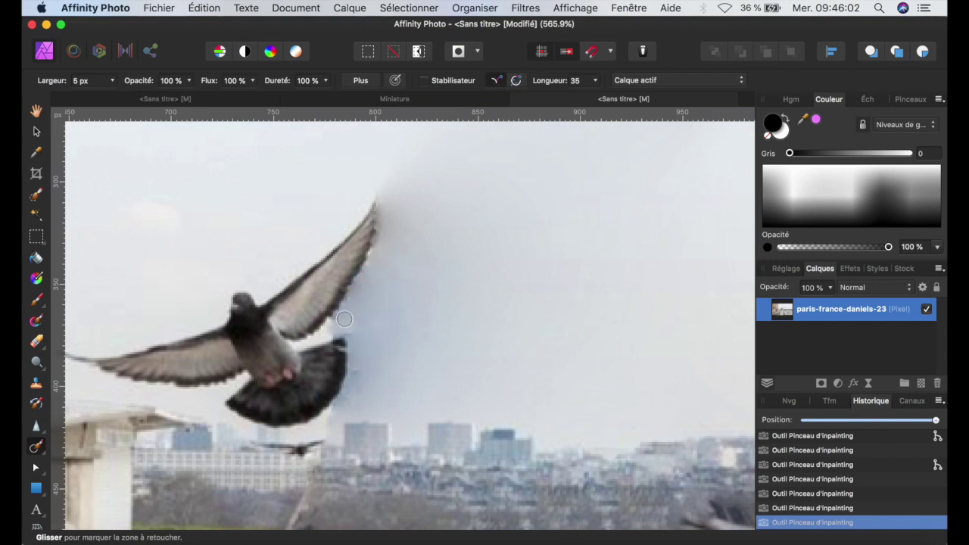
scroll(344, 318, down, 10)
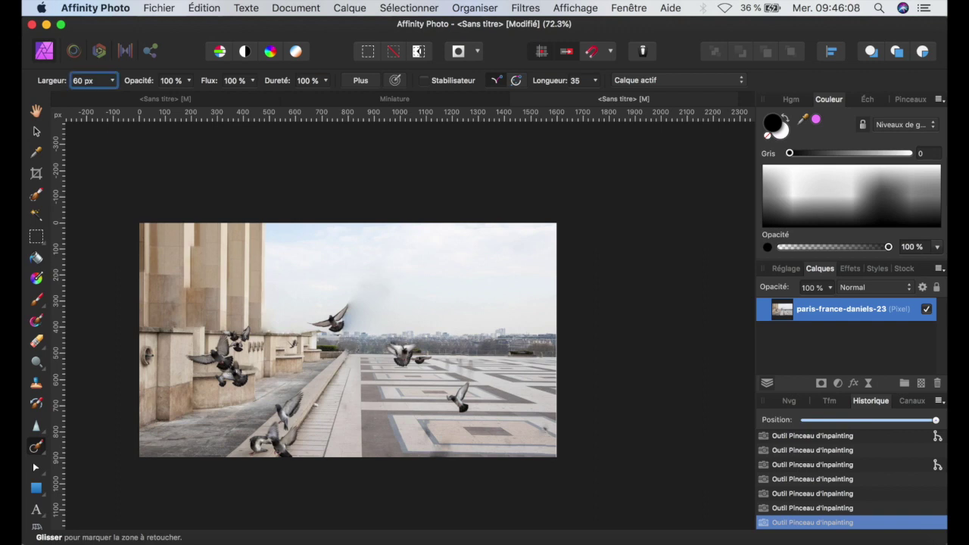
- Inpaint the grey smudge in the sky beside the pigeon's raised wing with the 60 px brush
mouse_move(365, 290)
mouse_down()
mouse_move(386, 302)
mouse_move(365, 288)
mouse_up()
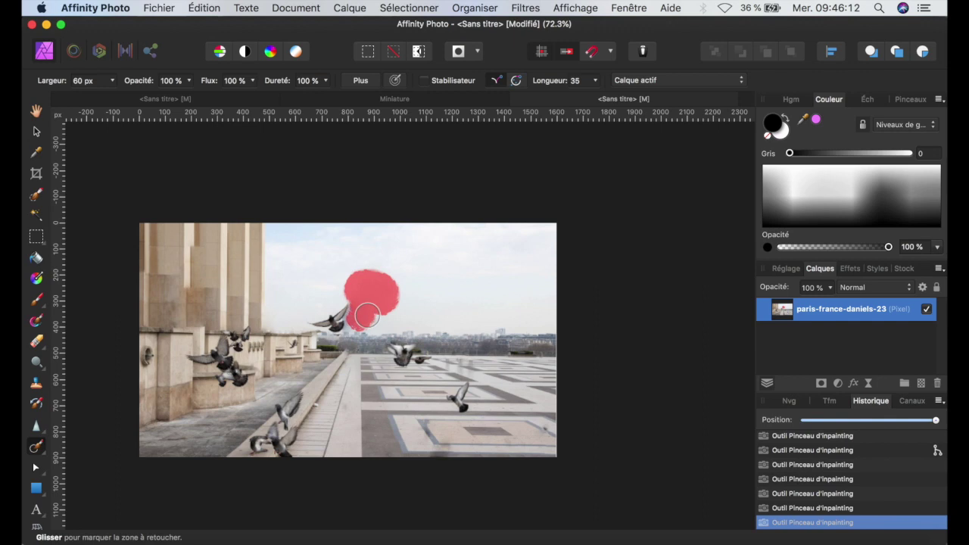
drag(367, 315, 368, 317)
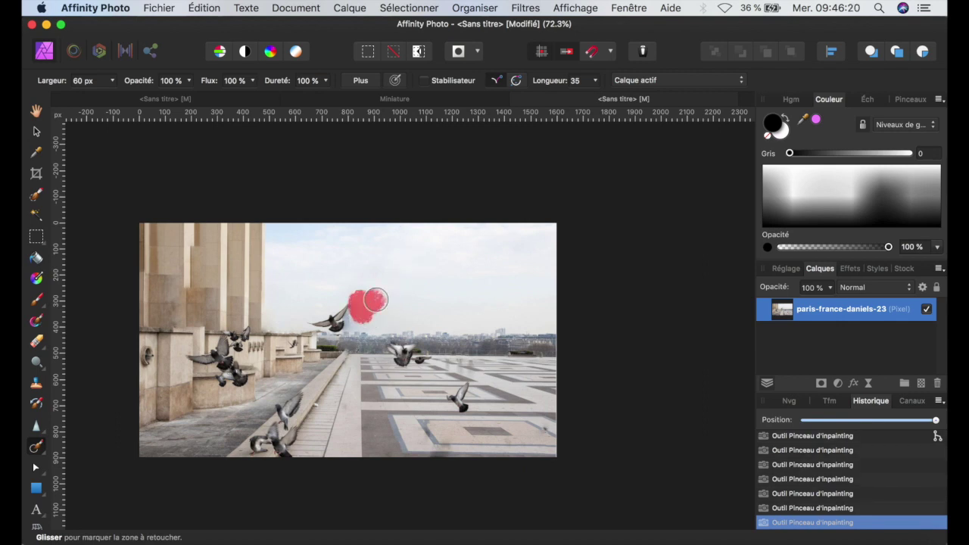
drag(375, 301, 377, 302)
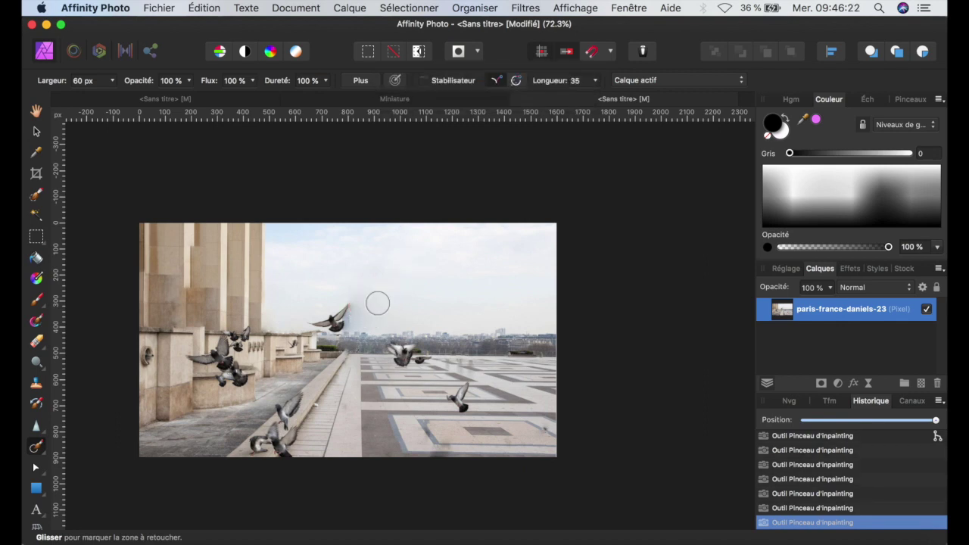
- Try to inpaint the bluish sky beside the pigeon's wing and tail with a 50 px brush, and undo the last three strokes
scroll(358, 322, up, 5)
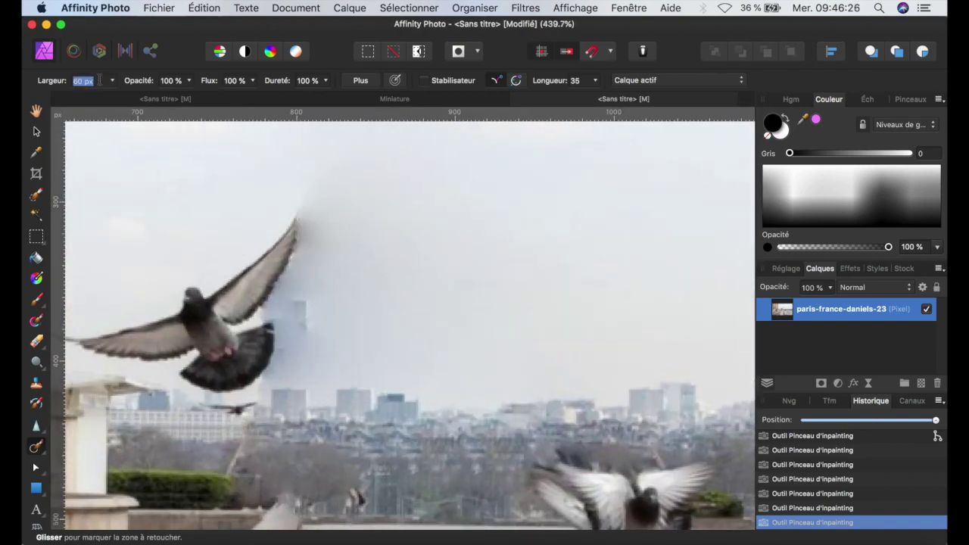
mouse_move(341, 316)
mouse_down()
mouse_move(350, 318)
mouse_move(339, 314)
mouse_move(348, 308)
mouse_up()
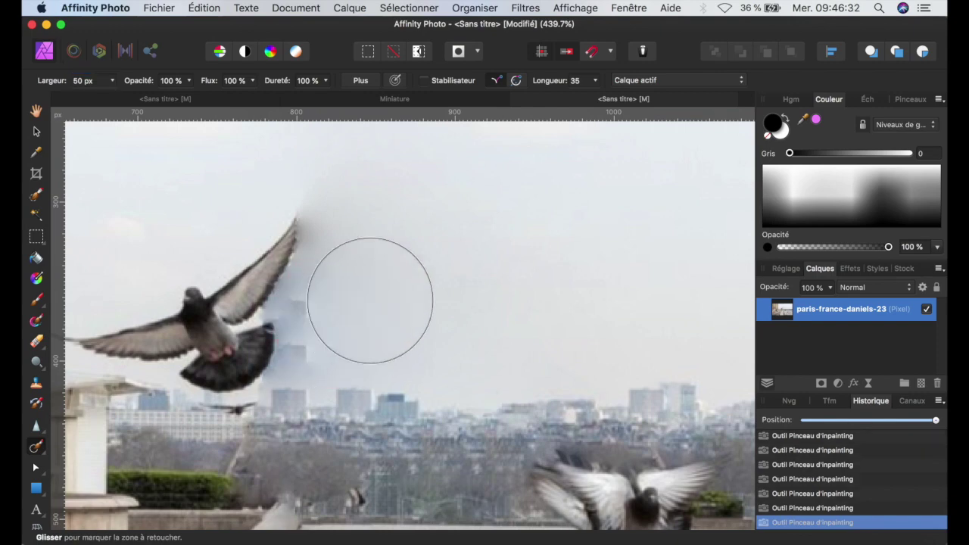
key(super+z)
key(super+z)
key(super+z)
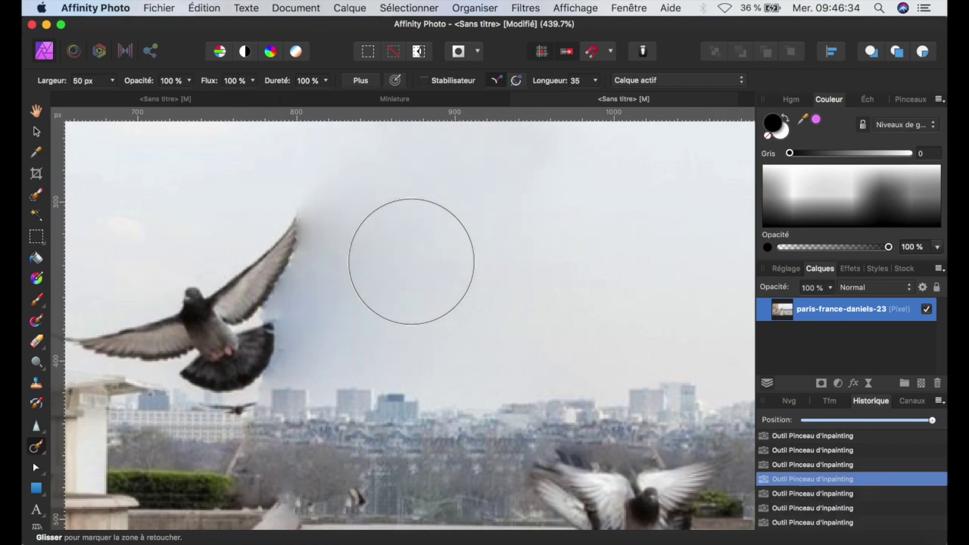
- Inpaint the remaining grey patch in the sky above the pigeon's raised wing with the 50 px brush
scroll(411, 261, down, 10)
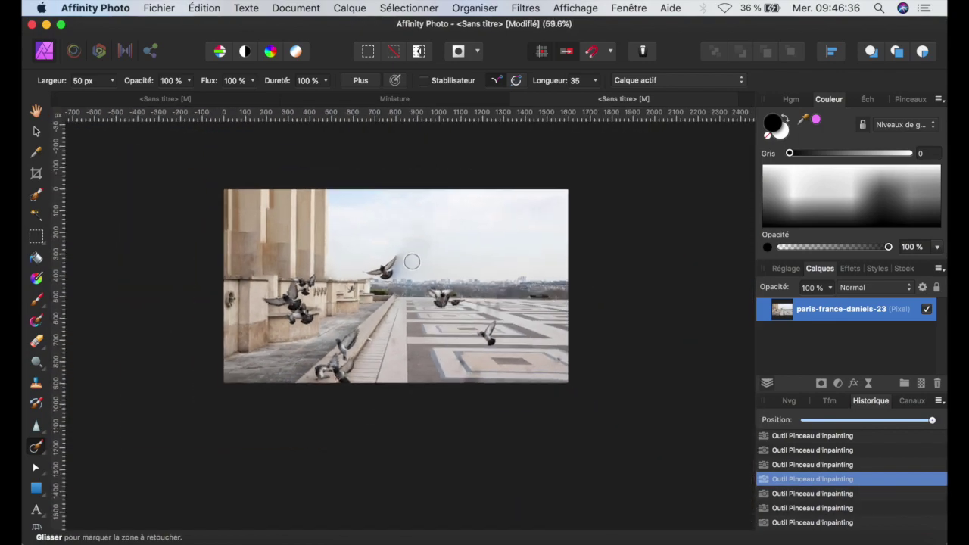
mouse_move(424, 240)
mouse_down()
mouse_move(433, 244)
mouse_move(417, 248)
mouse_up()
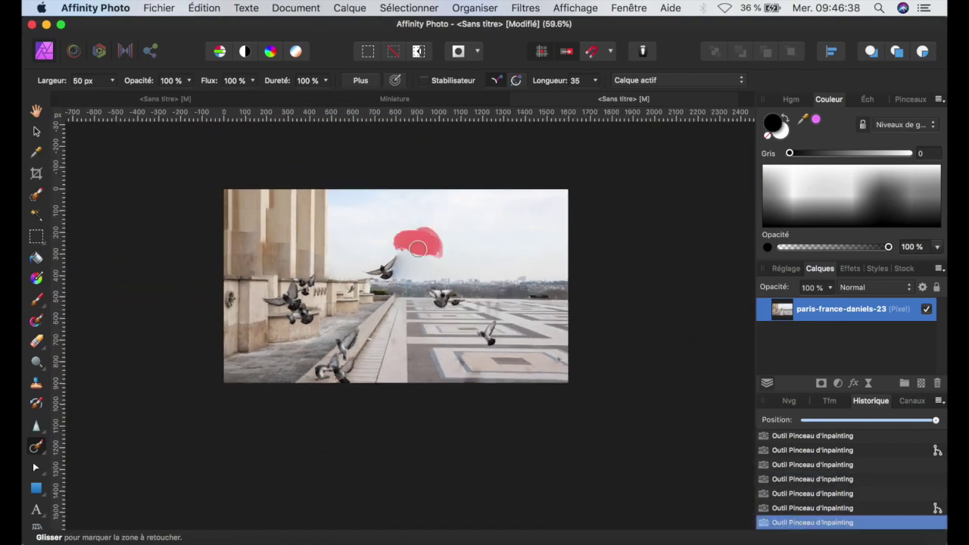
- Select the pigeon flying in the sky with the Selection Brush, enable snapping to edges and set the brush width to 2 px
scroll(419, 241, up, 4)
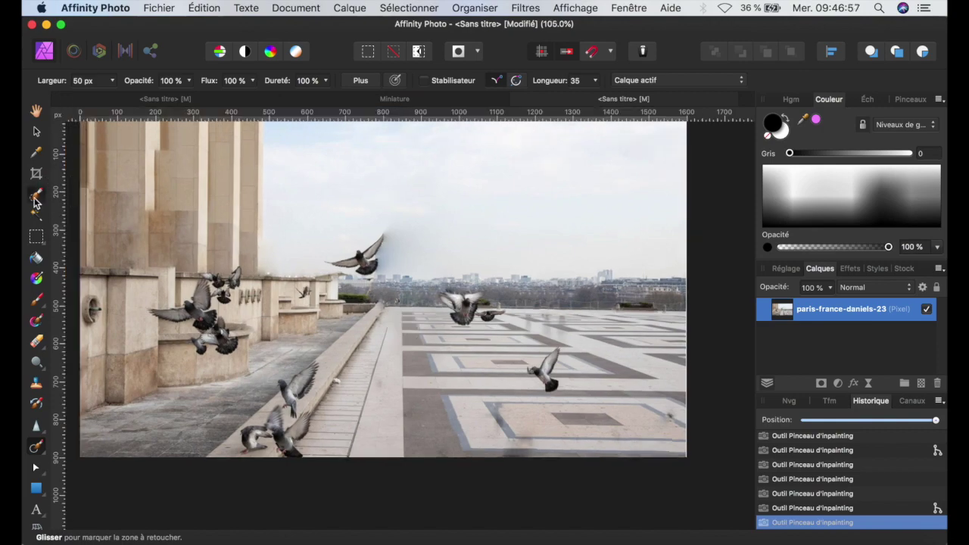
click(35, 197)
scroll(364, 252, up, 6)
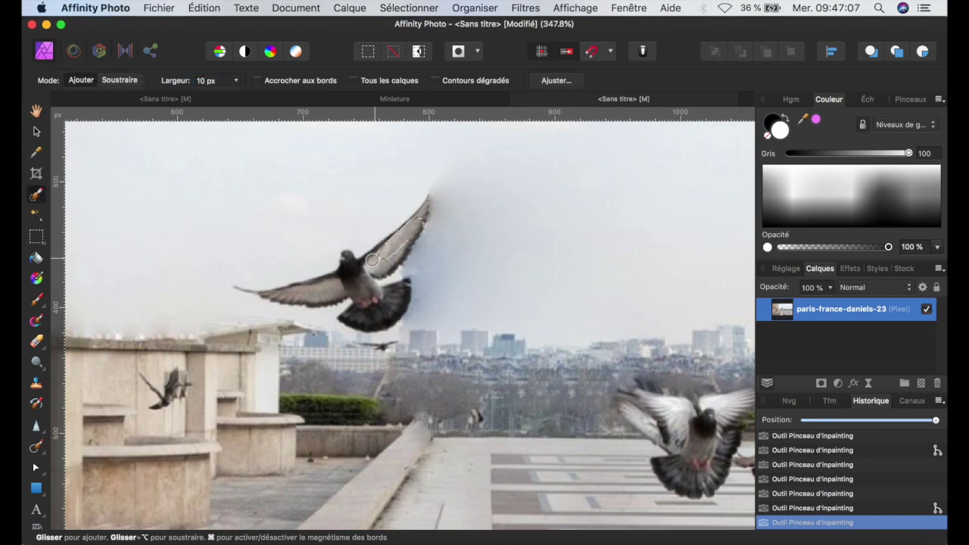
drag(355, 316, 402, 291)
mouse_move(373, 272)
mouse_down()
mouse_move(399, 249)
mouse_move(371, 266)
mouse_up()
drag(368, 269, 364, 270)
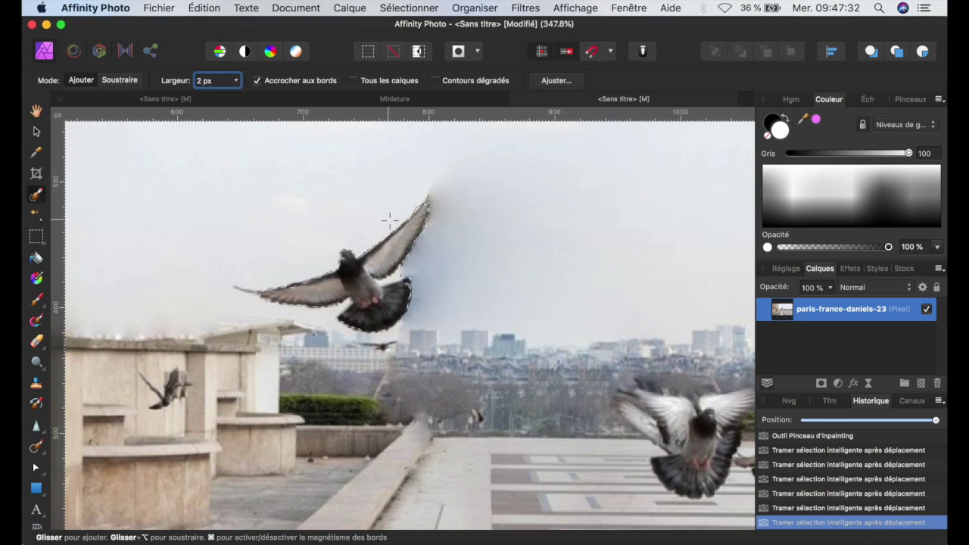
- Add the raised wing's tip to the selection and subtract the background between that wing and the tail
scroll(422, 213, up, 5)
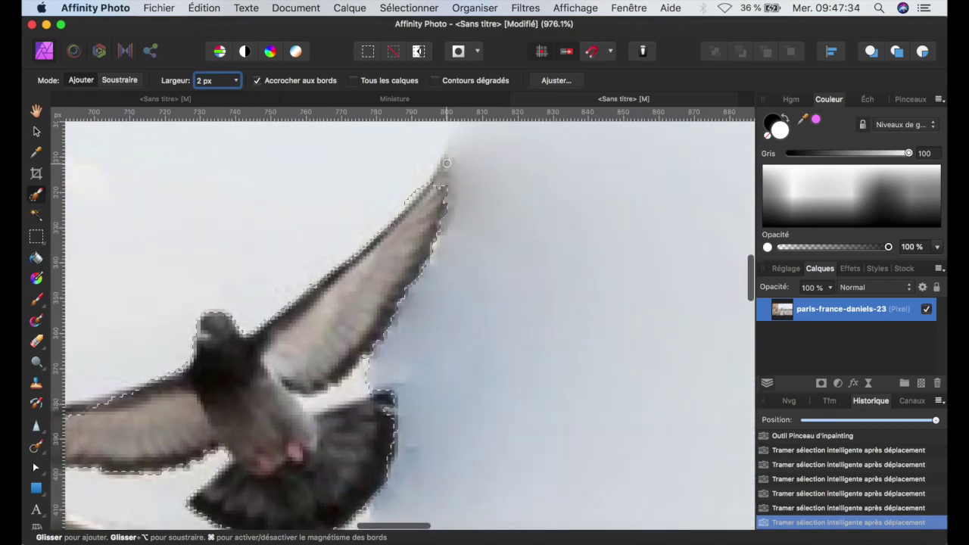
drag(436, 192, 424, 209)
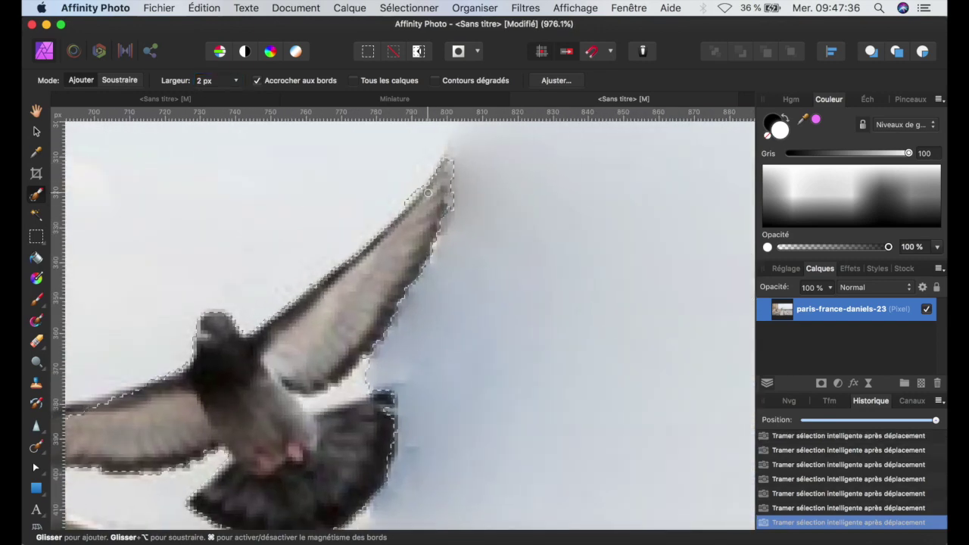
click(119, 80)
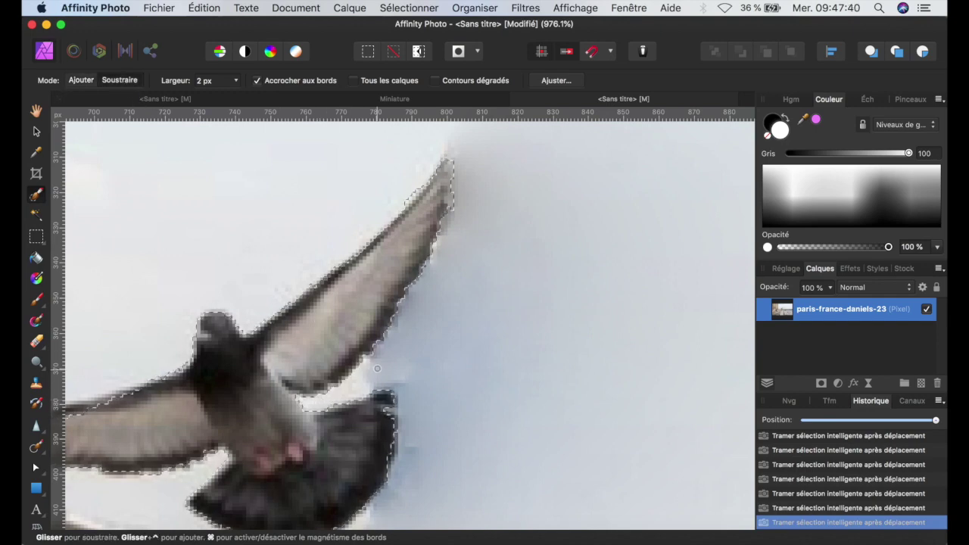
- Add the outstretched wing's thin tip and its dark upper edge to the pigeon selection
scroll(384, 362, down, 5)
scroll(384, 362, up, 5)
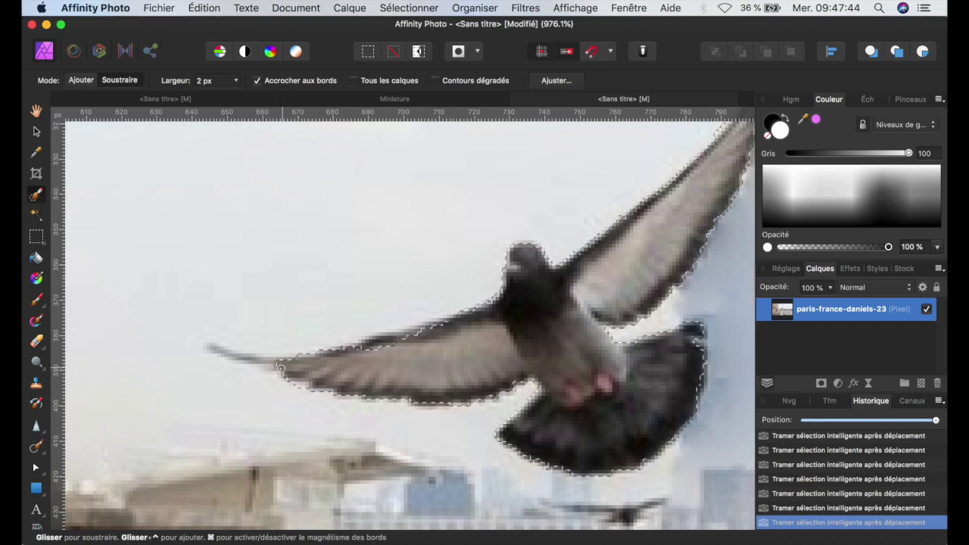
click(82, 81)
drag(208, 348, 271, 364)
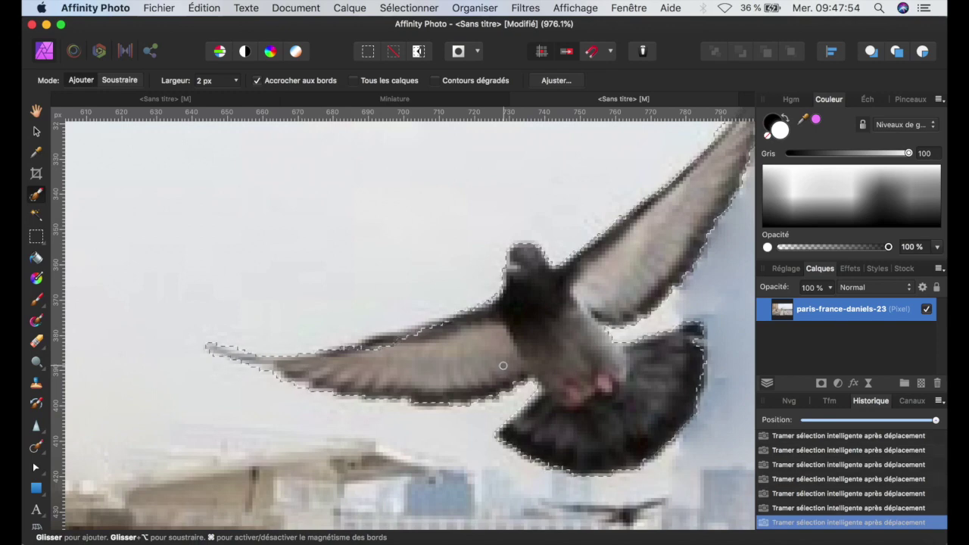
scroll(503, 366, right, 3)
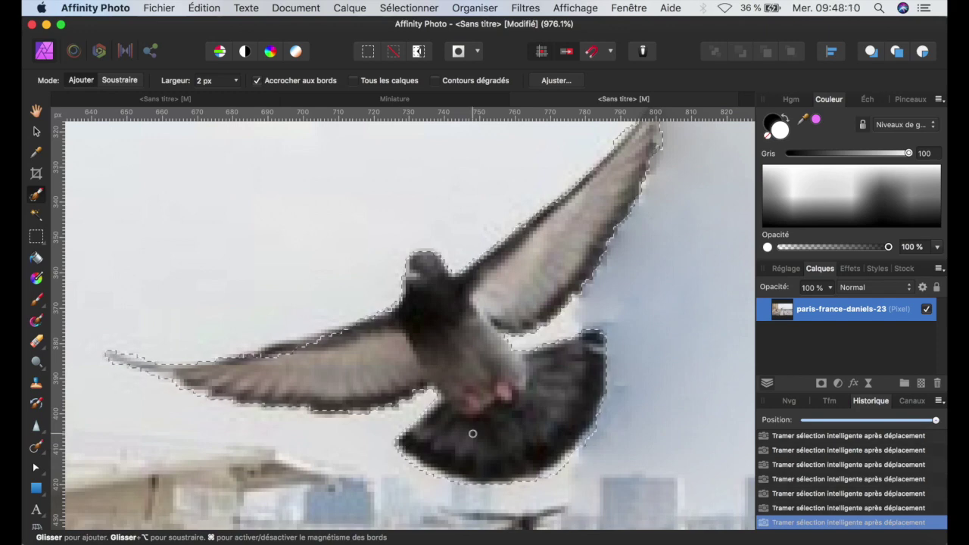
scroll(472, 433, down, 5)
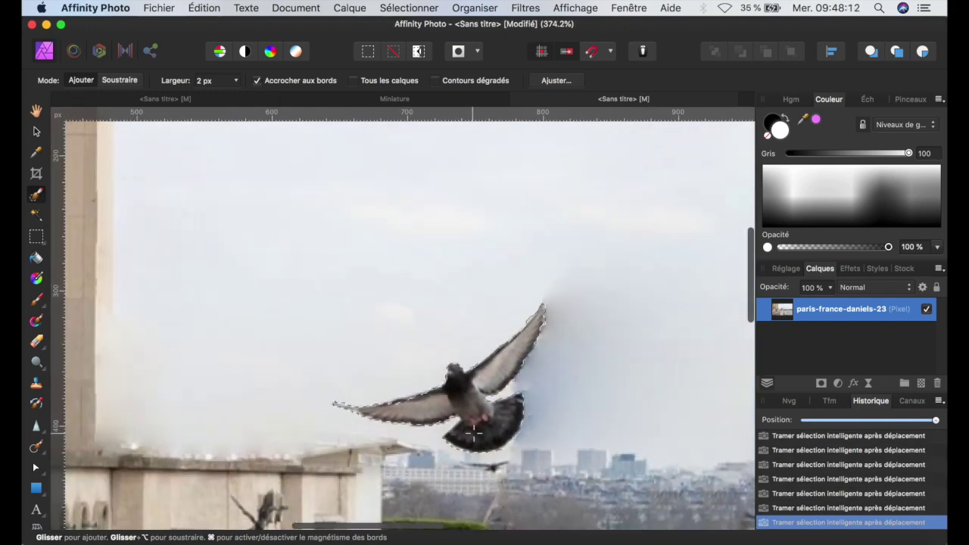
scroll(471, 394, up, 8)
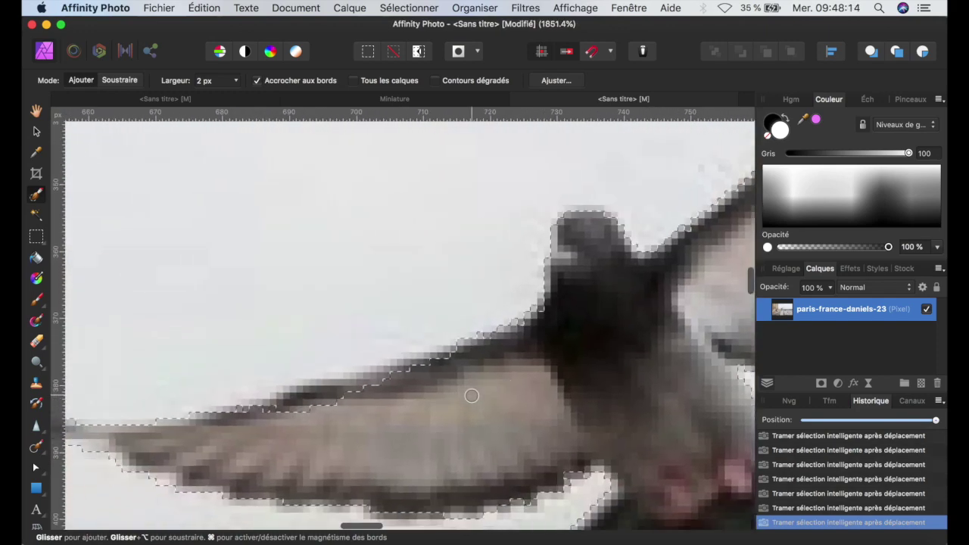
mouse_move(307, 393)
mouse_down()
mouse_move(445, 353)
mouse_move(383, 378)
mouse_move(222, 414)
mouse_up()
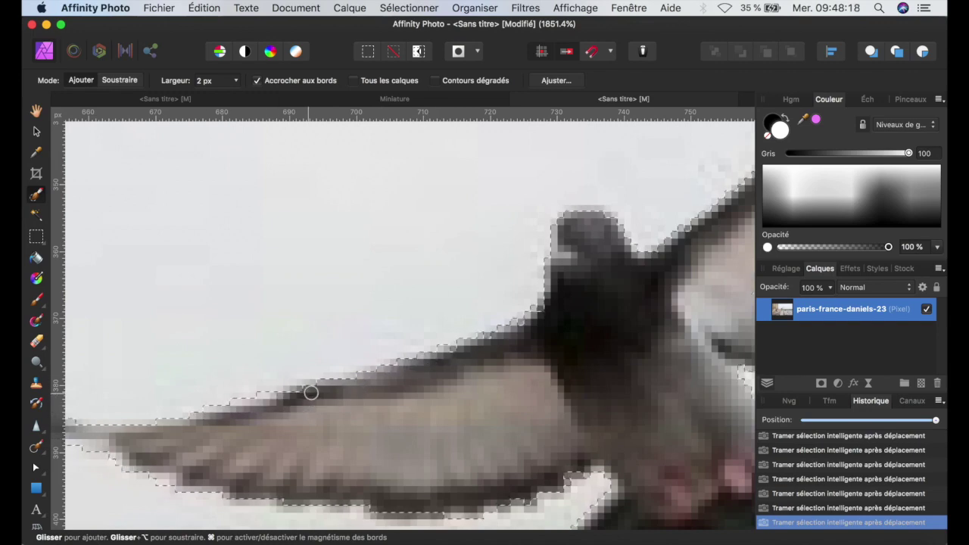
- Add the outstretched wing's lower edge to the selection and subtract the background between that wing and the tail
scroll(334, 389, down, 1)
scroll(333, 389, down, 3)
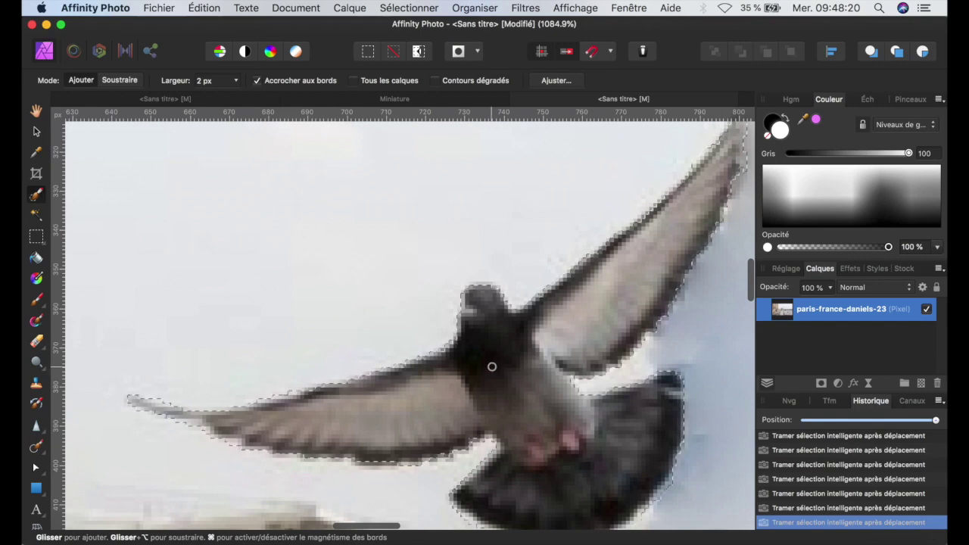
scroll(349, 454, up, 2)
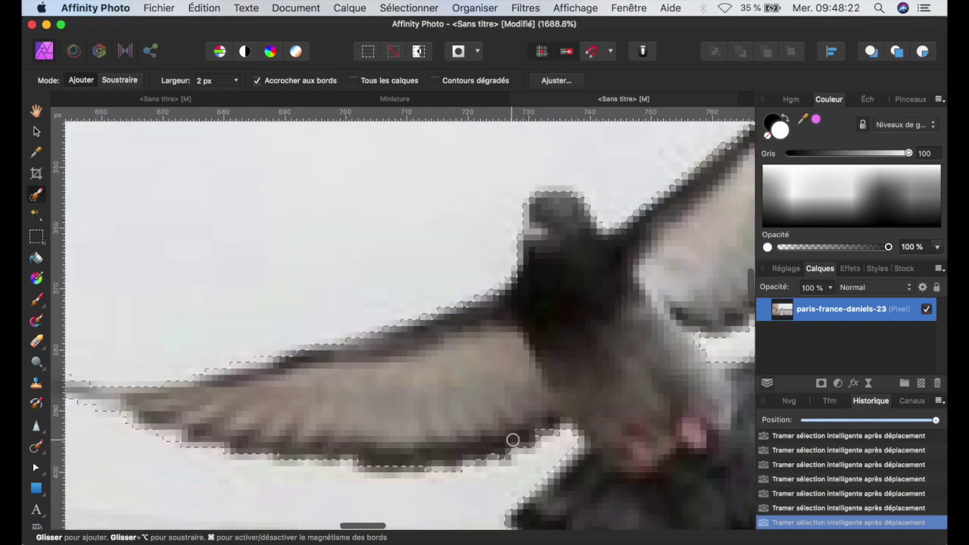
drag(433, 462, 236, 446)
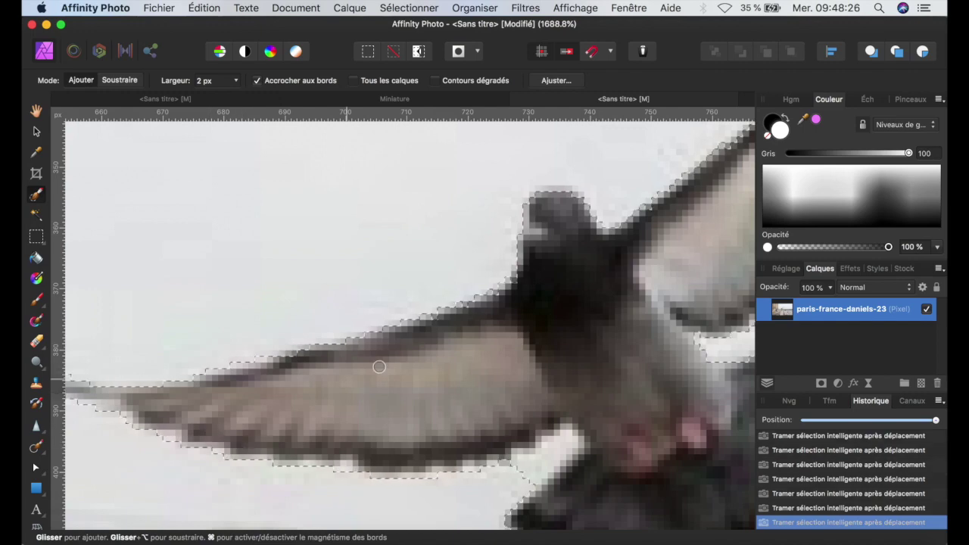
click(125, 81)
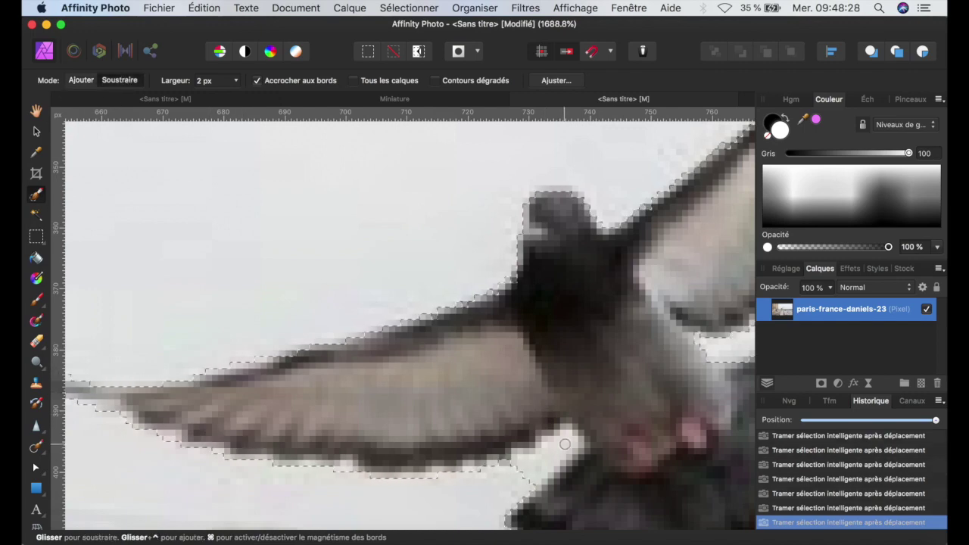
- Subtract the excess background along the outer edge of the pigeon's tail from the selection
scroll(500, 483, down, 5)
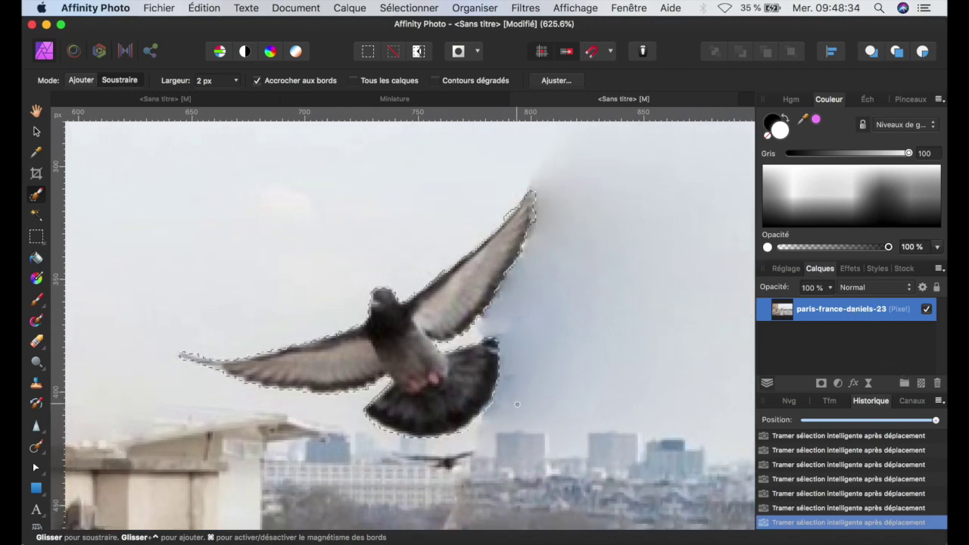
scroll(456, 409, up, 5)
scroll(517, 403, left, 2)
scroll(517, 403, down, 1)
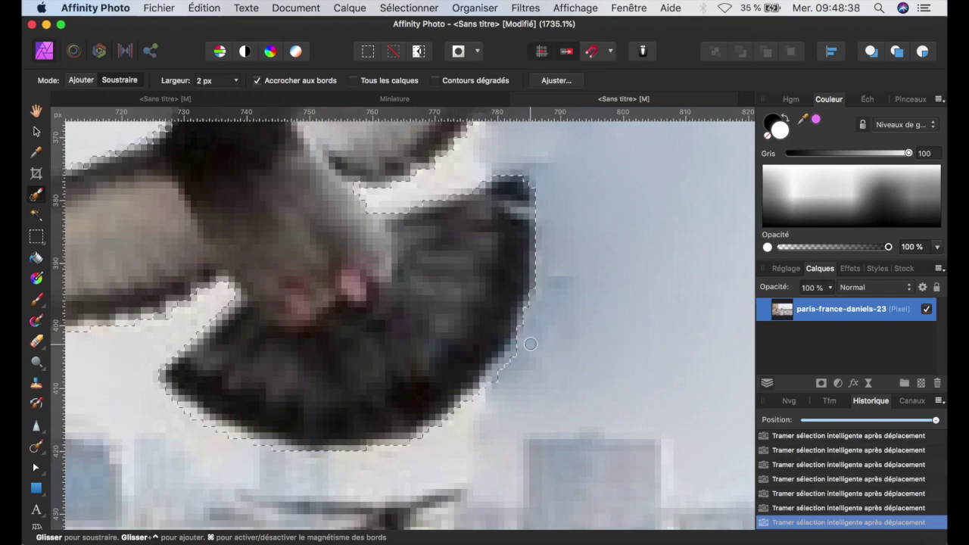
- Copy the selected pigeon, paste it as a new layer and move the copy to the right of the original
key(super+c)
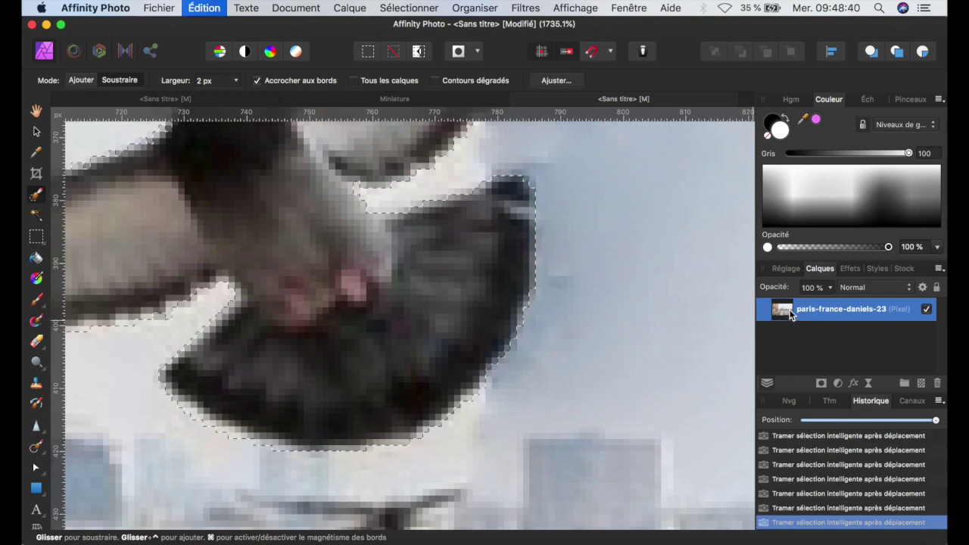
key(super+v)
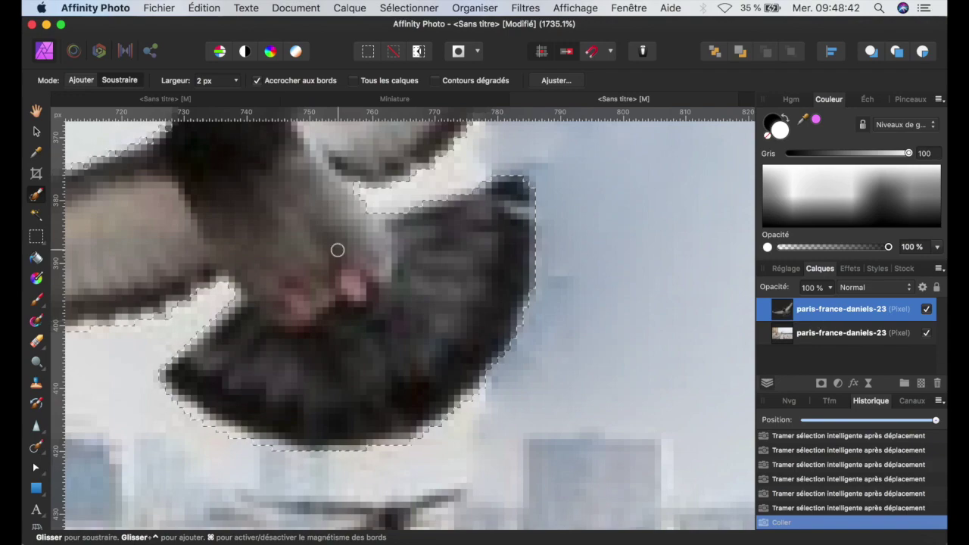
key(v)
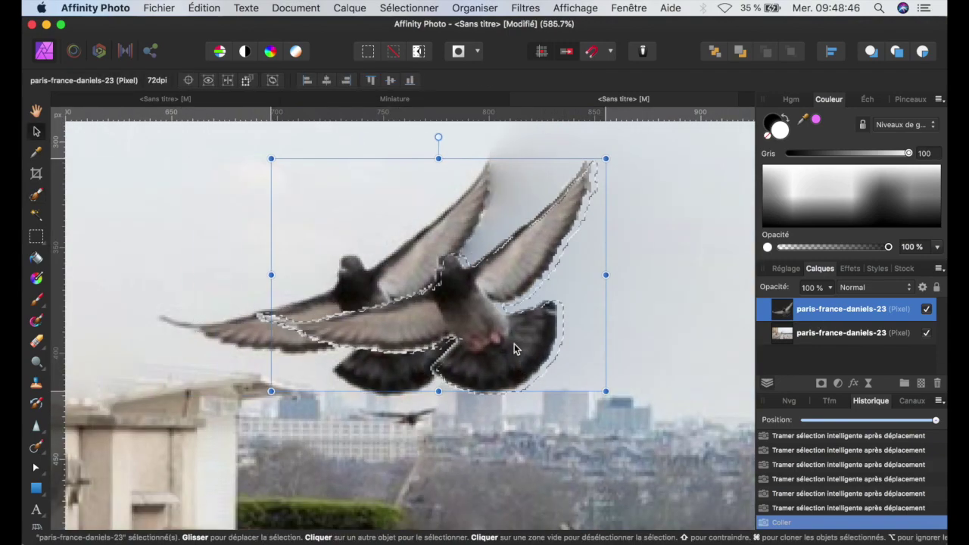
drag(513, 344, 535, 337)
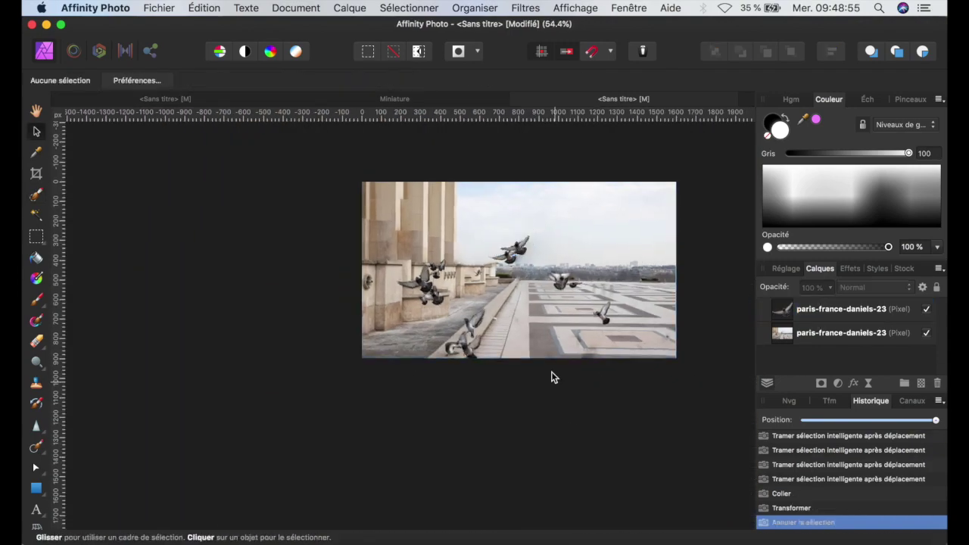
- Enlarge the pasted pigeon to roughly twice its size over the original bird, and deselect it
scroll(552, 376, up, 5)
click(525, 272)
drag(583, 303, 671, 389)
scroll(541, 309, down, 5)
scroll(540, 308, down, 2)
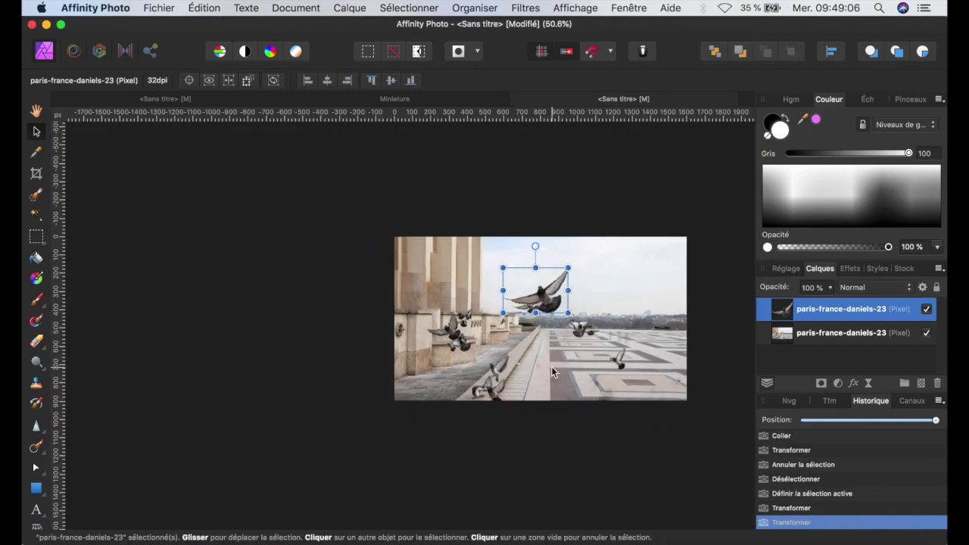
click(574, 433)
- Move the enlarged pigeon slightly up and to the left in the sky, and deselect it
scroll(558, 345, up, 2)
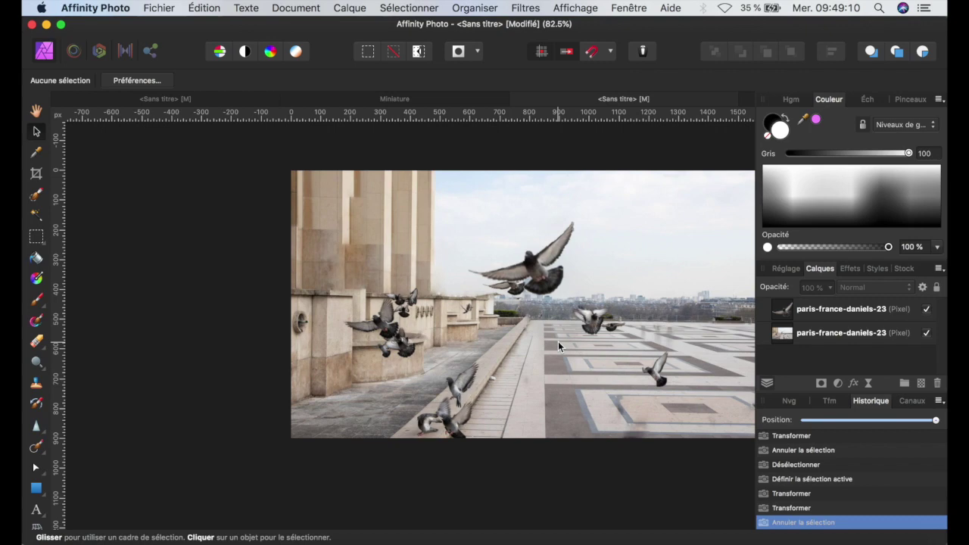
click(532, 267)
drag(532, 266, 530, 265)
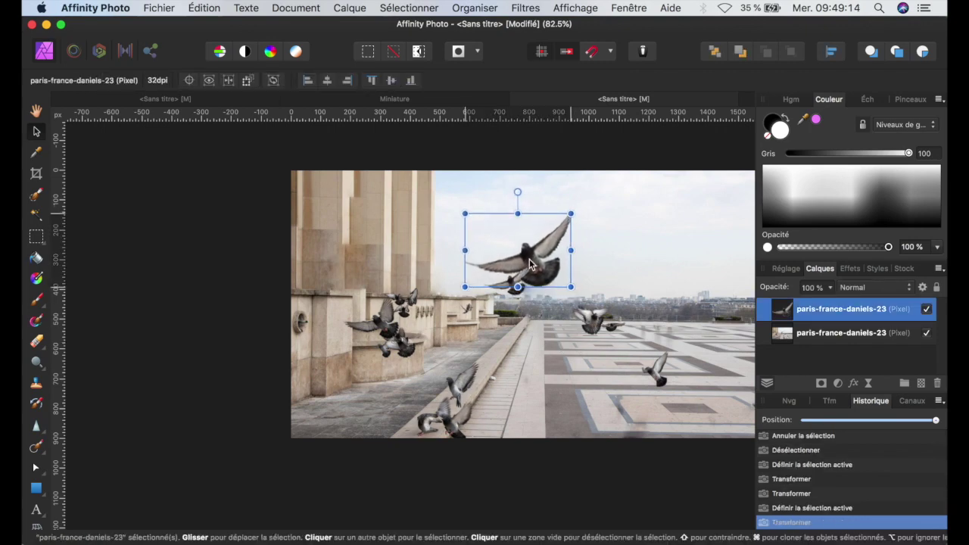
click(527, 486)
scroll(528, 485, down, 3)
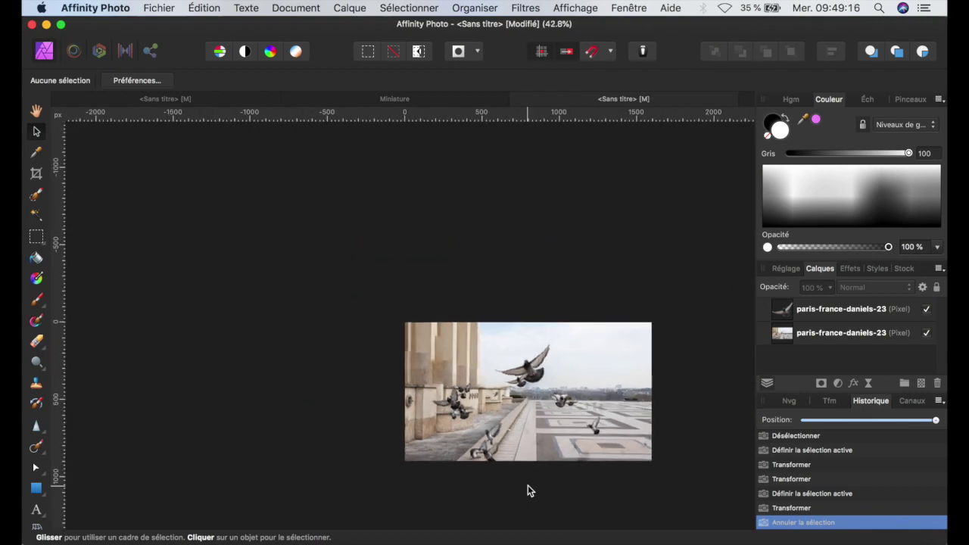
scroll(527, 485, right, 3)
scroll(527, 485, down, 2)
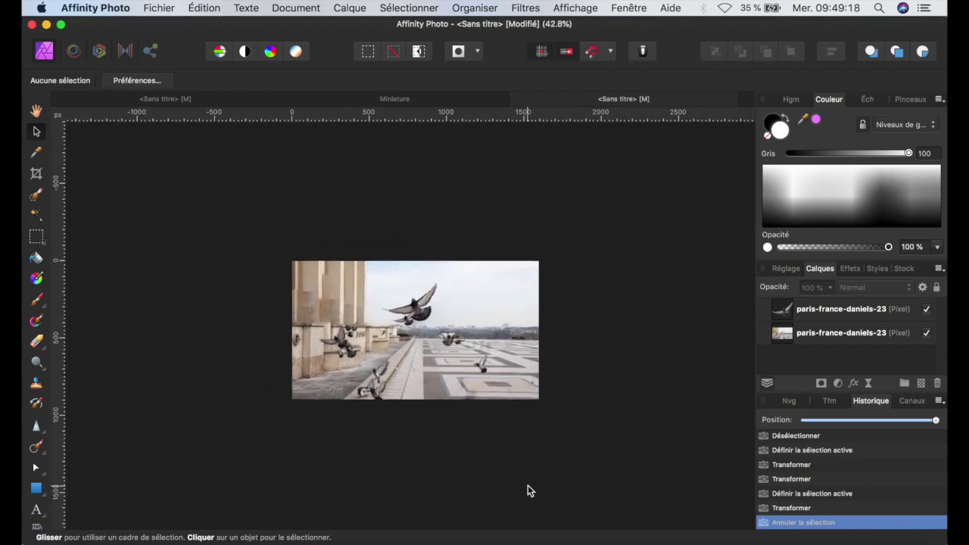
scroll(405, 383, up, 4)
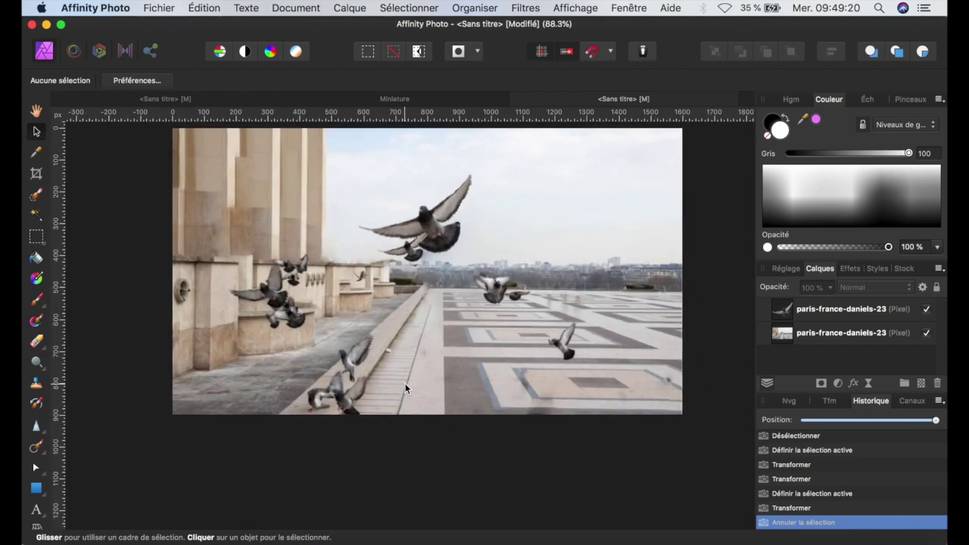
scroll(405, 383, up, 1)
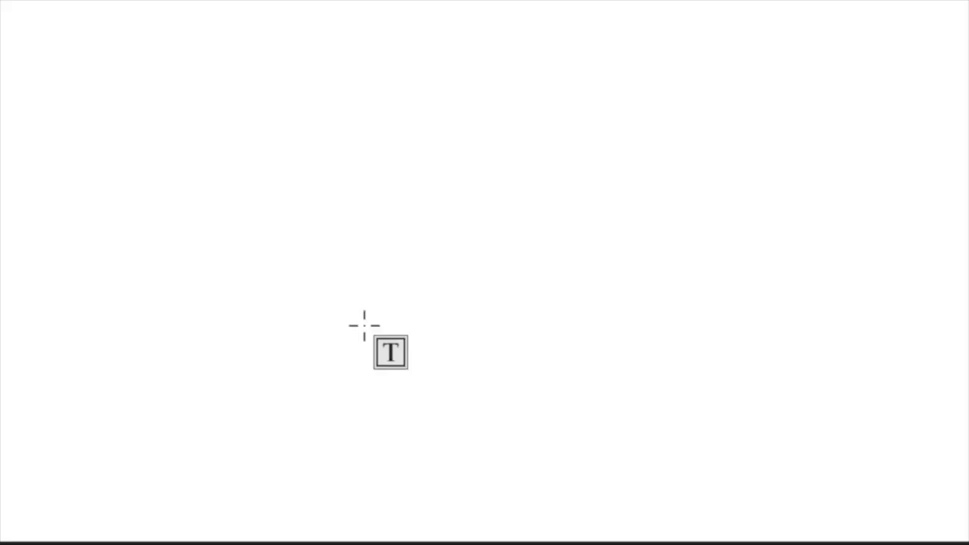
text(Abonnez-vous !)
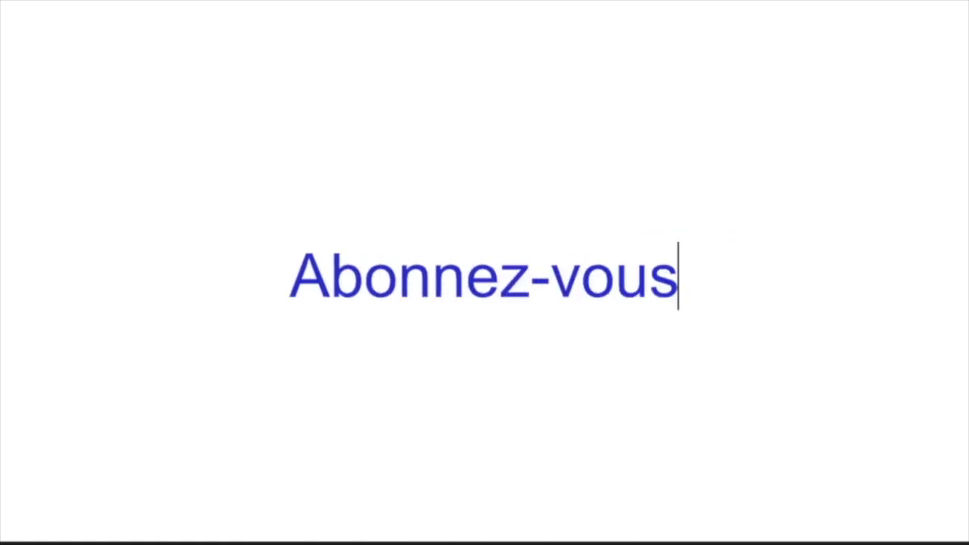